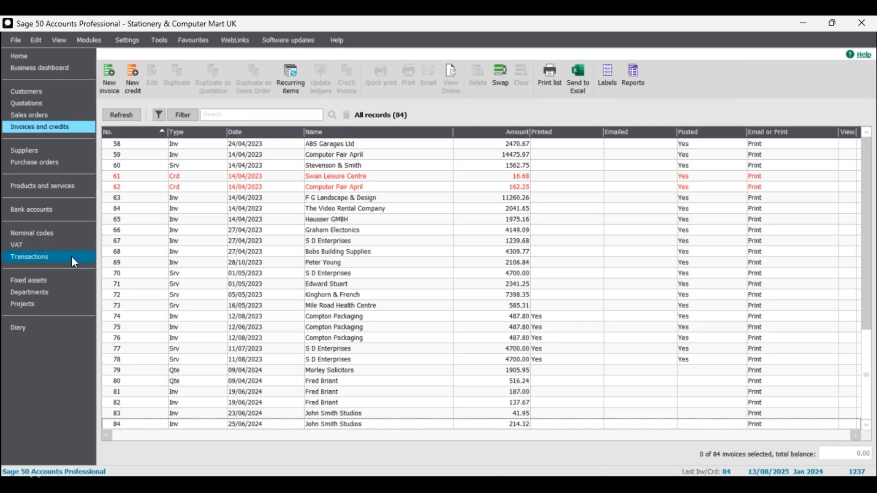
Browse the nominal codes, invoices and credits, customers and suppliers lists.
click(47, 234)
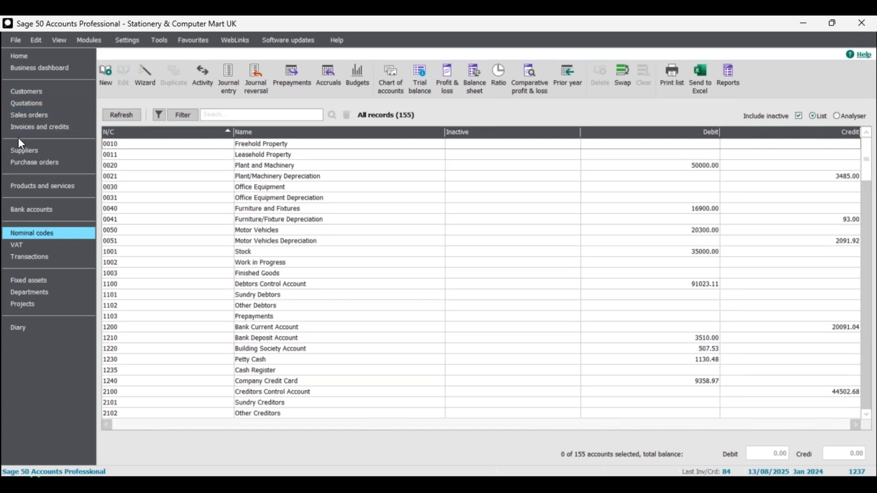
click(45, 128)
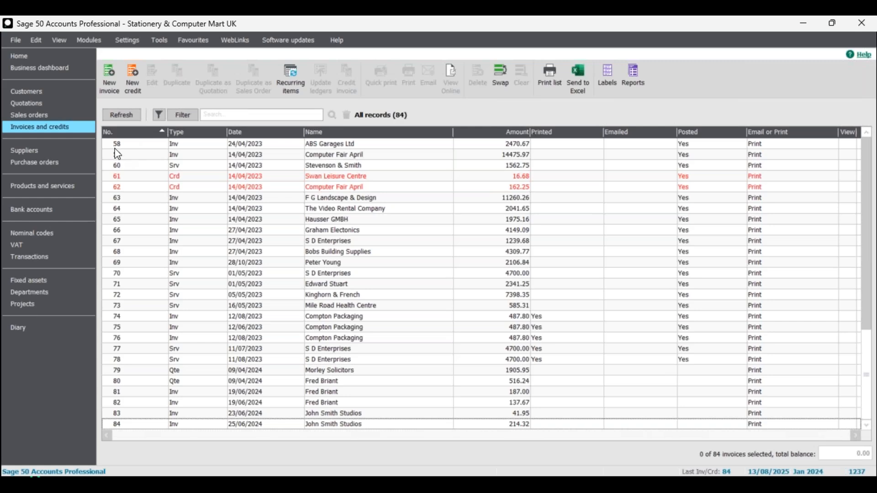
click(37, 92)
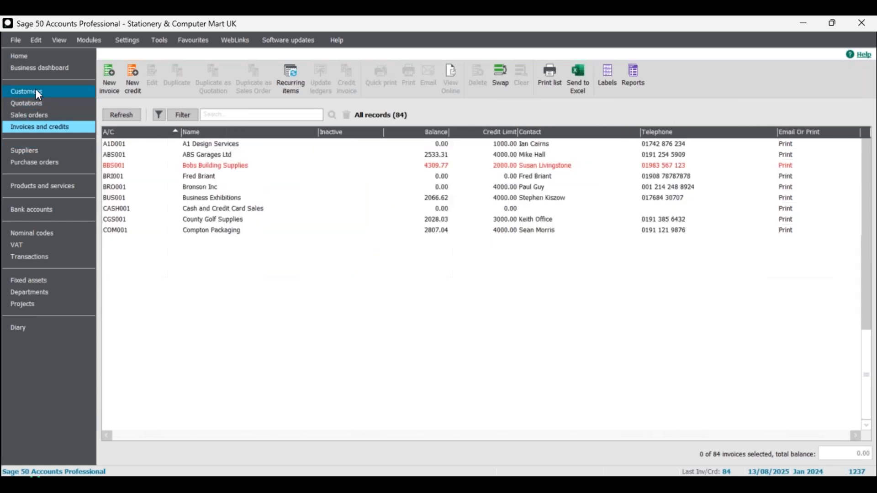
click(30, 151)
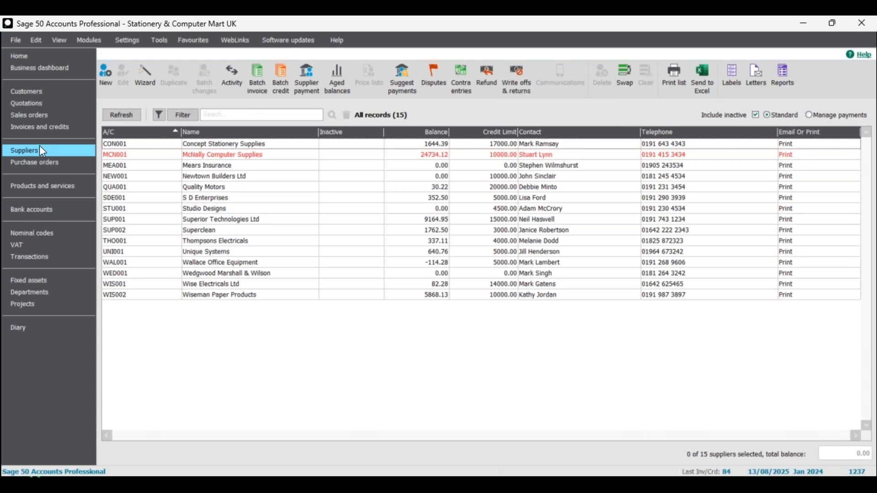
click(29, 92)
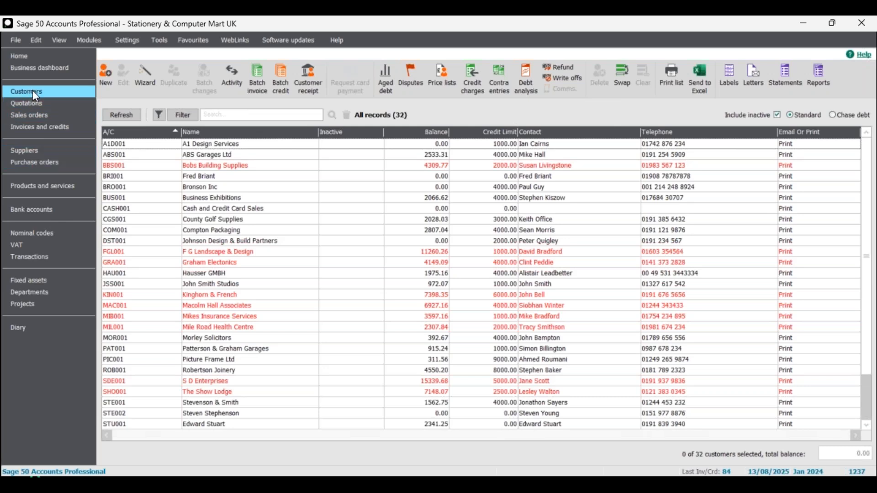
Open and close the batch invoice windows for customers and for suppliers to compare them.
click(257, 78)
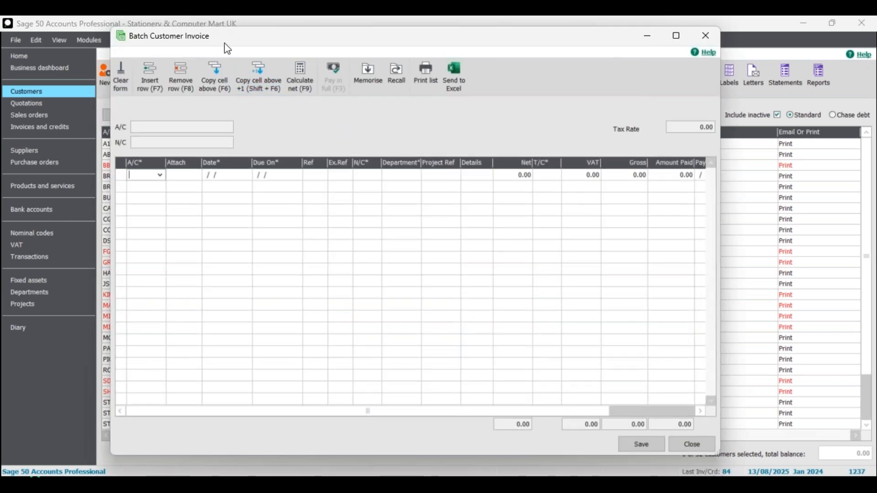
click(705, 36)
click(37, 151)
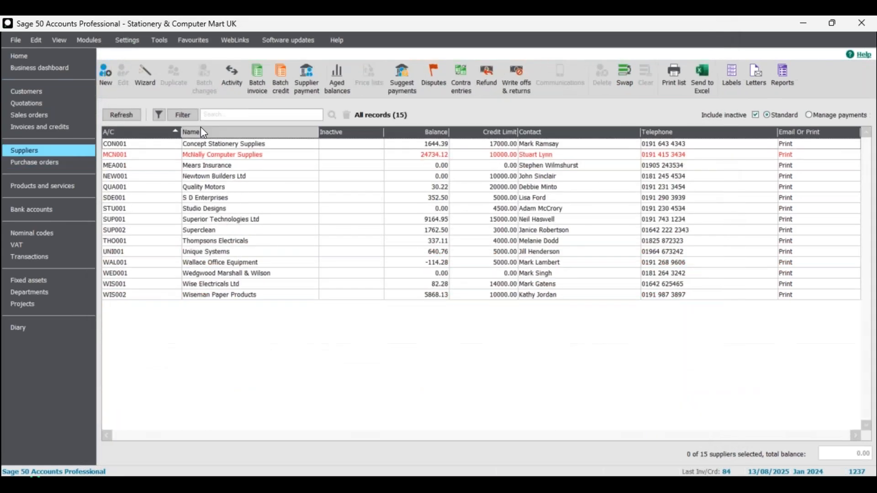
click(262, 77)
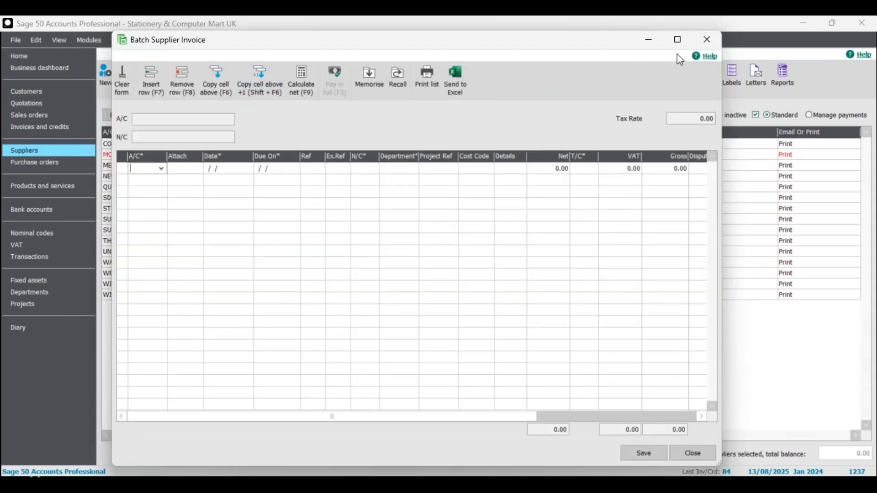
click(702, 44)
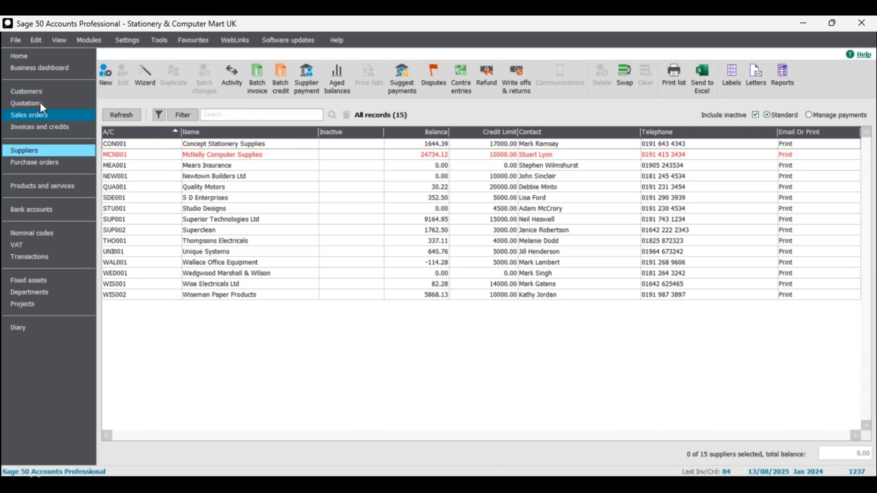
click(40, 91)
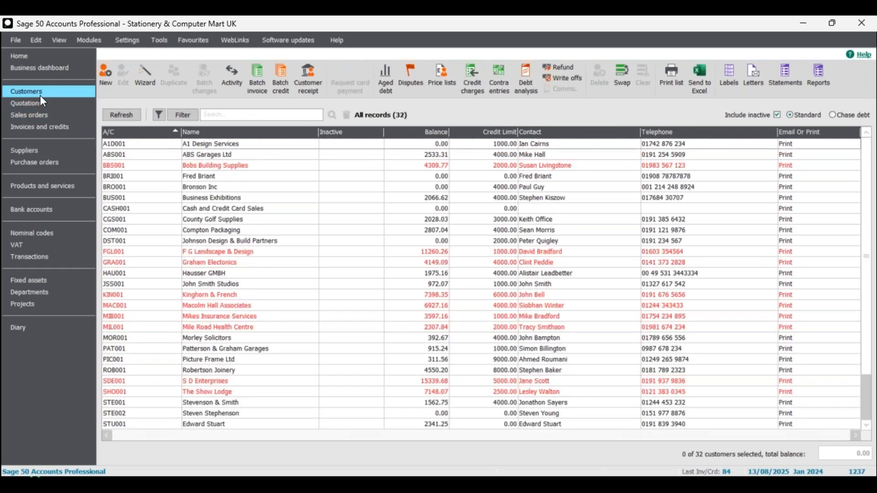
Open a batch customer invoice and select account TEST1 on the first row.
click(256, 79)
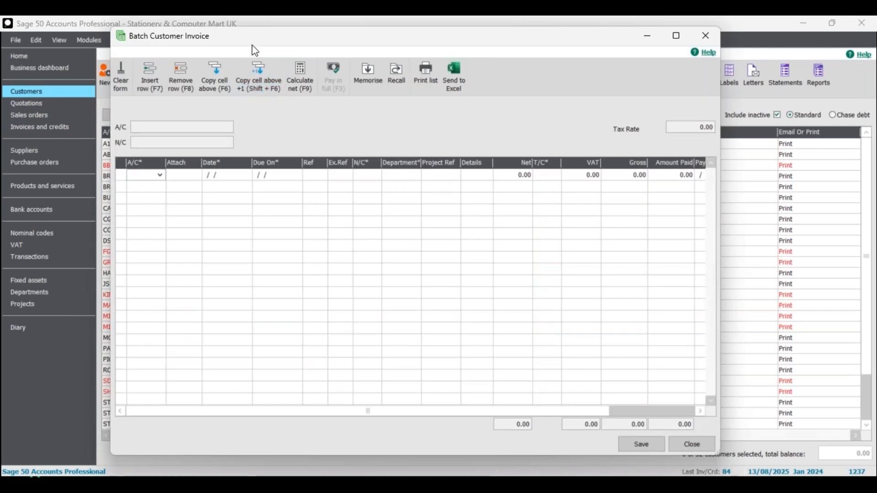
drag(257, 42, 280, 47)
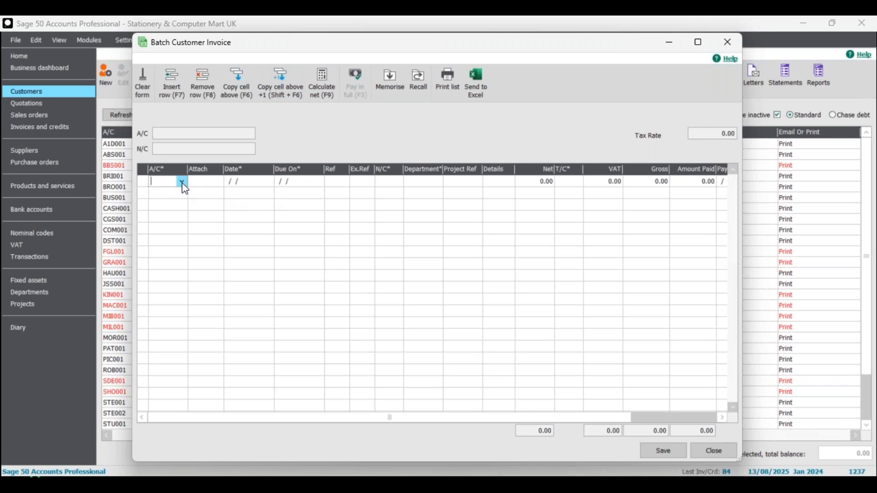
text(TEST1)
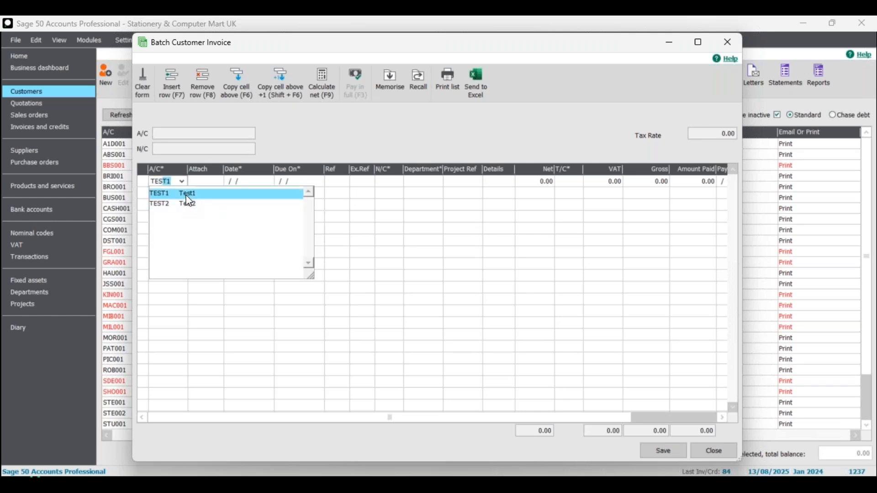
click(187, 195)
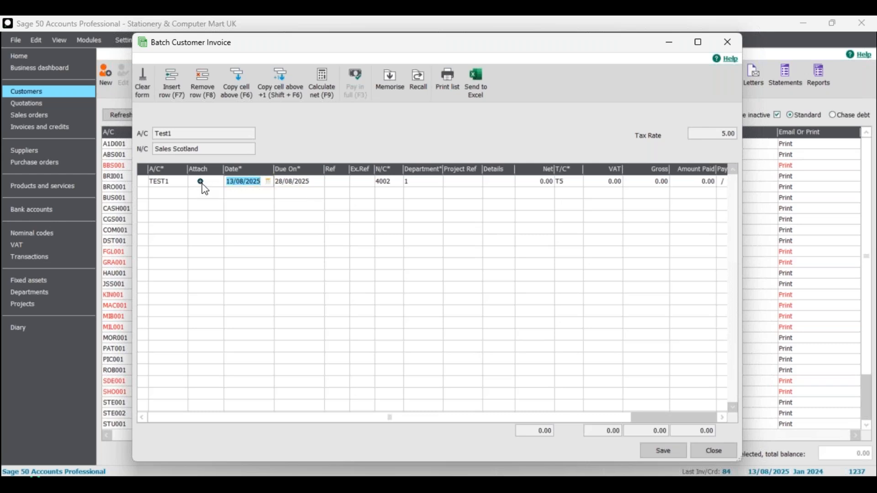
Open the attachment dialog for the first row and cancel it.
click(202, 184)
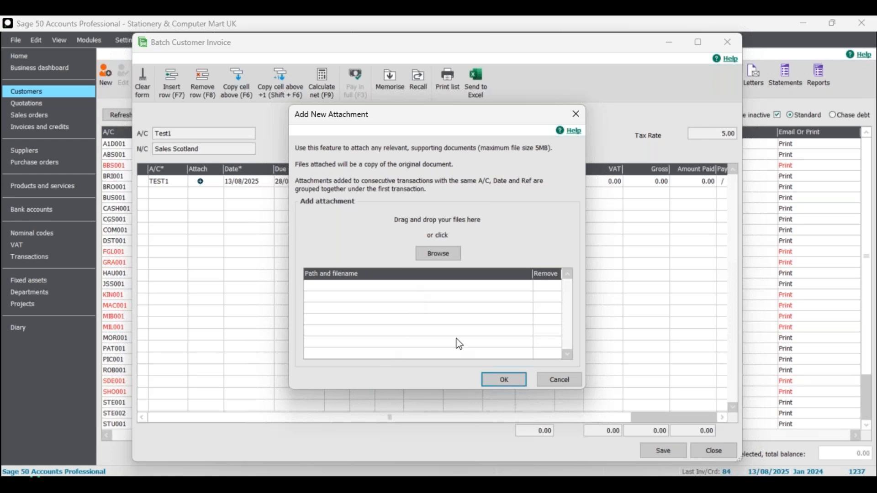
click(562, 381)
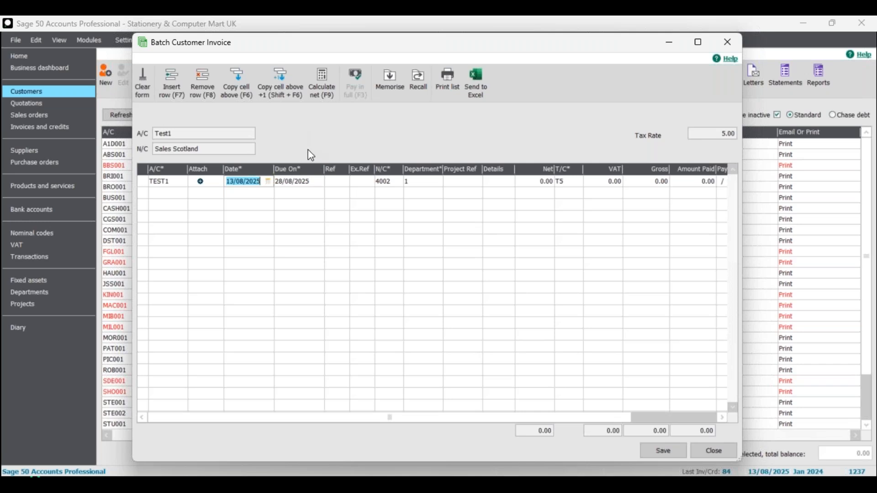
Add a second row for account TEST2 by searching the customer list for test.
click(174, 198)
click(182, 193)
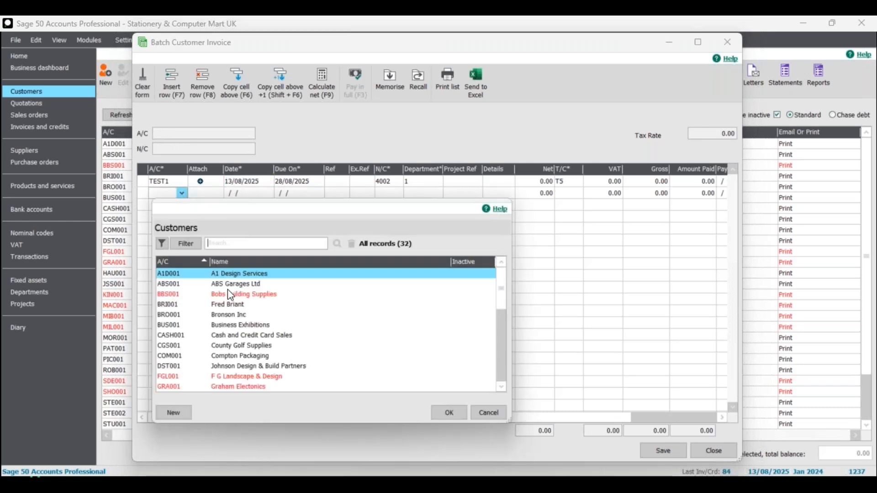
click(229, 246)
text(test)
click(337, 243)
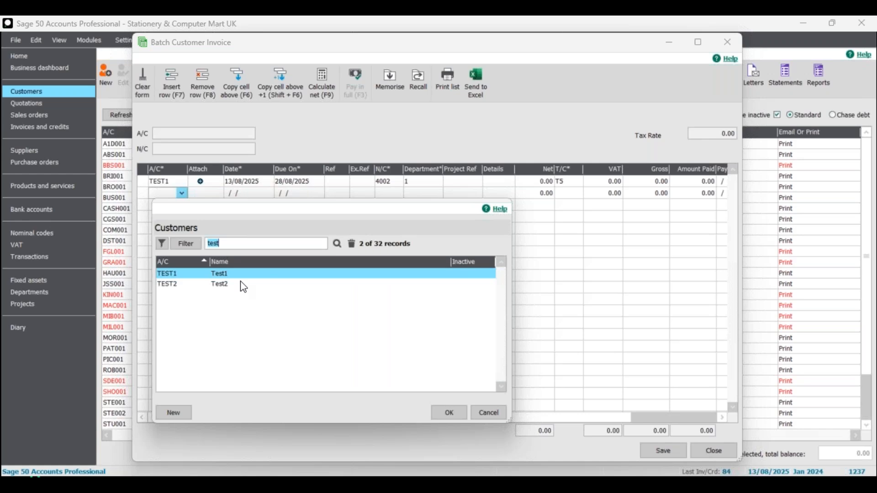
click(231, 285)
click(444, 413)
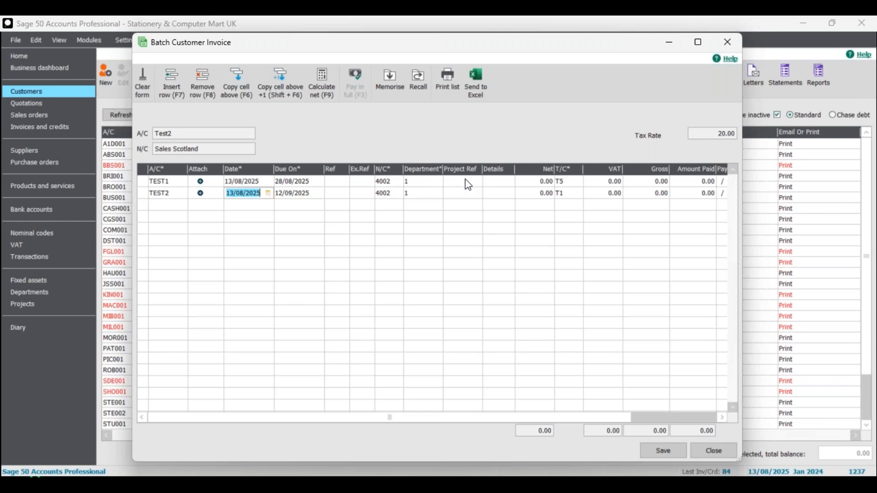
Clear the form and select account TEST1 on the first row by searching the customer list for test1.
click(336, 182)
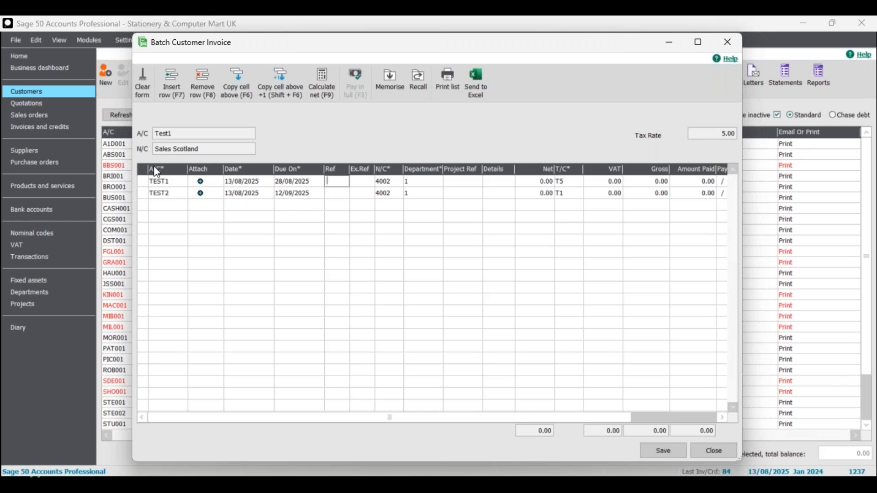
click(144, 85)
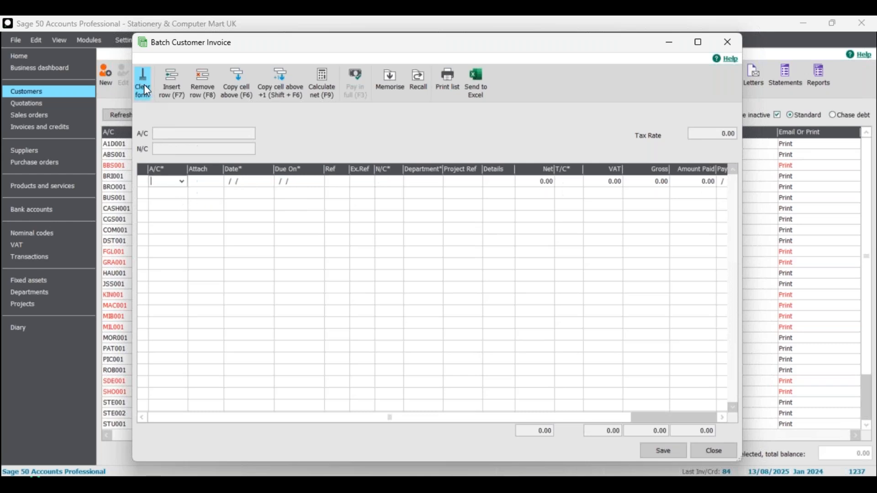
click(182, 182)
text(tes)
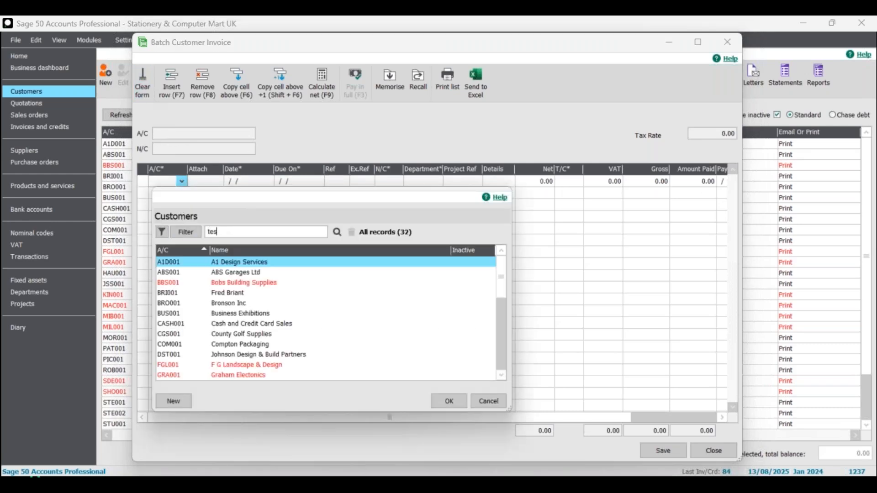
text(t1)
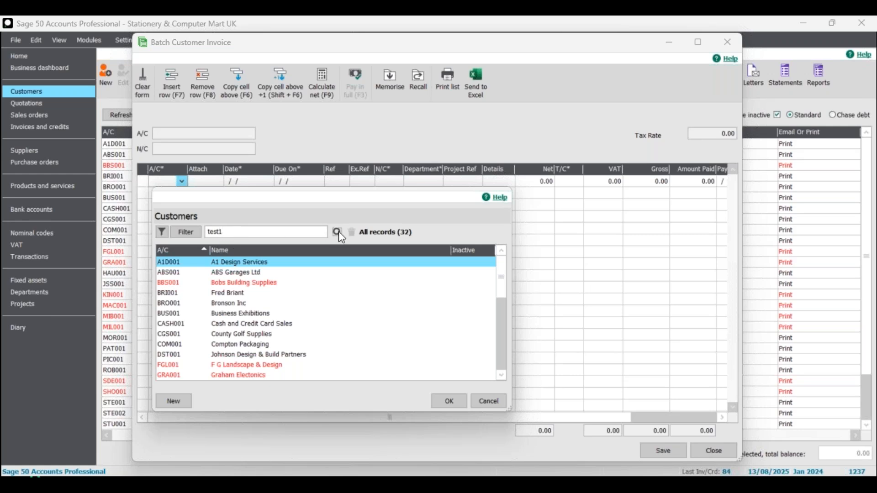
click(338, 232)
click(452, 402)
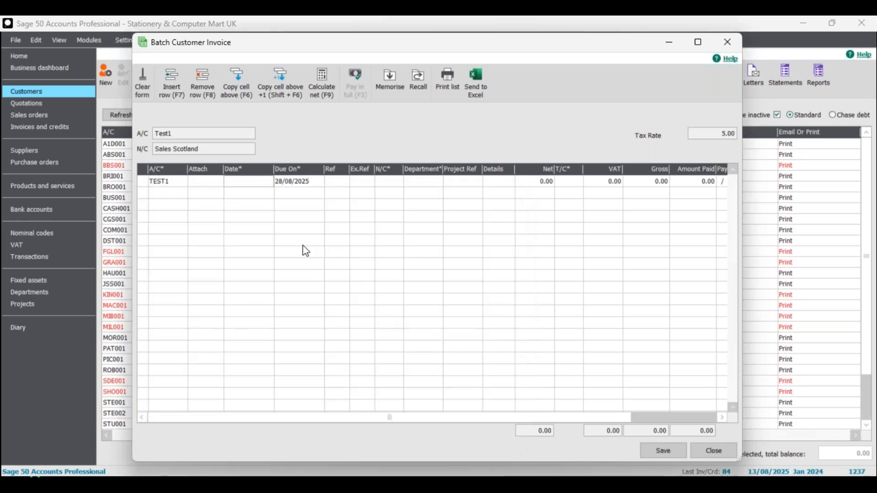
Enter 001 as the first row's reference.
click(338, 182)
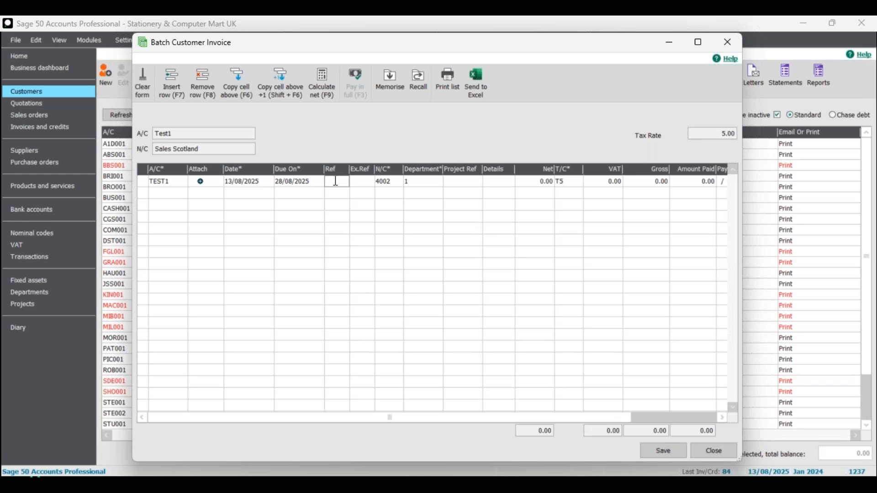
text(001)
click(356, 183)
text(Cris)
key(BackSpace)
key(BackSpace)
key(BackSpace)
key(BackSpace)
Open the project reference list for the first row and cancel it.
click(462, 182)
click(478, 182)
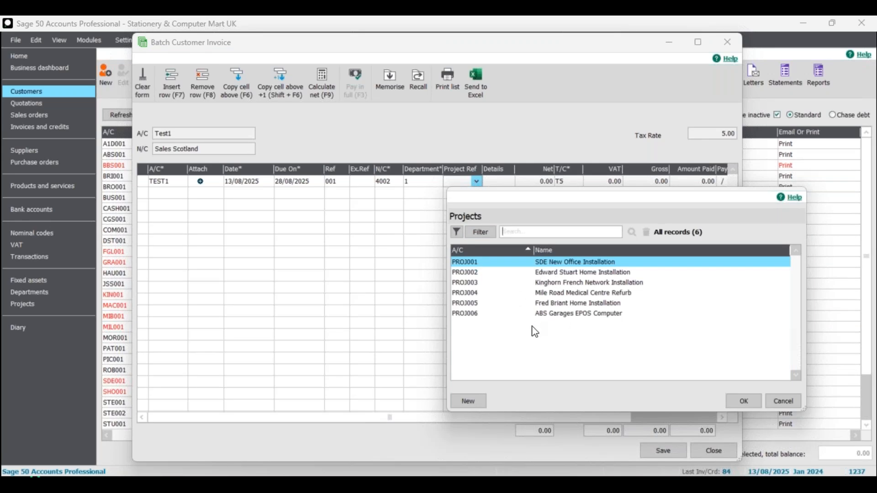
click(784, 402)
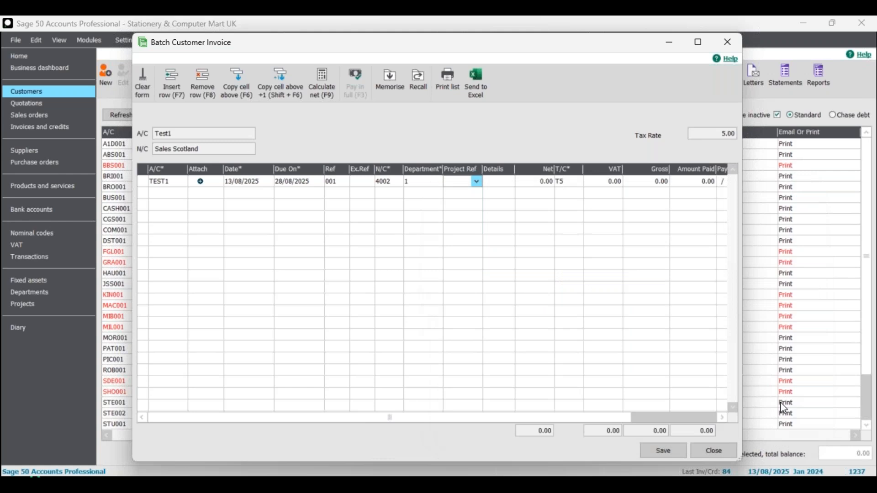
Set the first row's details to Products from the details list.
click(493, 183)
text(Std delivery)
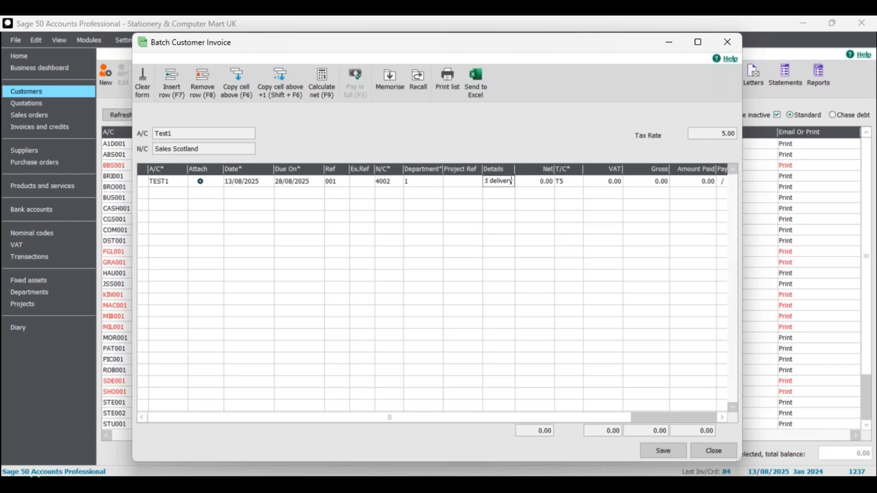
key(BackSpace)
key(BackSpace)
key(BackSpace)
key(BackSpace)
key(BackSpace)
key(BackSpace)
key(BackSpace)
key(BackSpace)
key(BackSpace)
key(BackSpace)
key(BackSpace)
key(BackSpace)
key(F4)
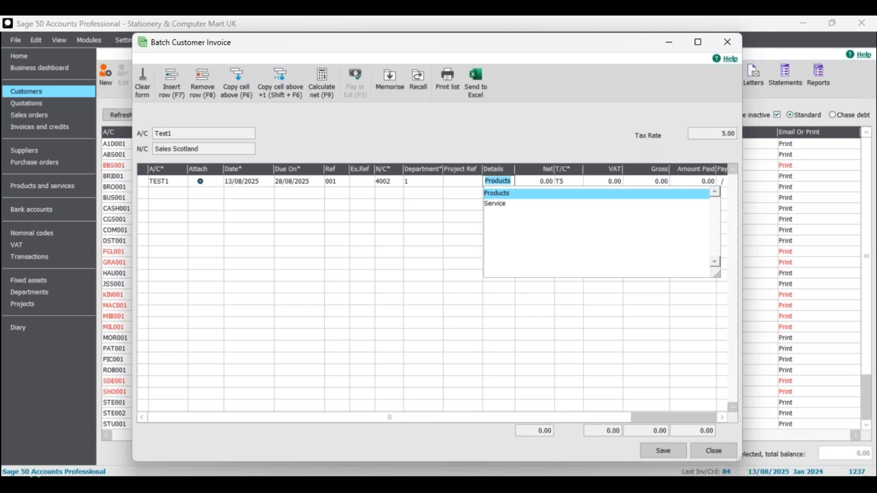
key(Tab)
click(497, 181)
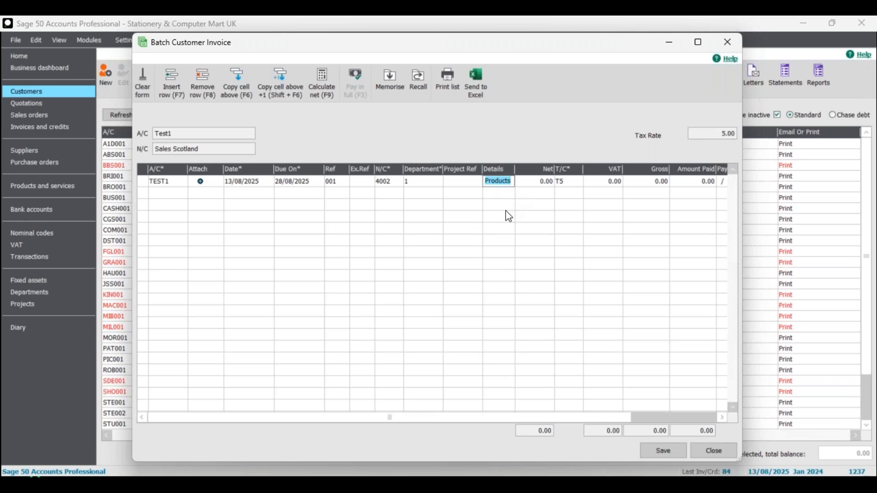
Enter 120 as the first row's amount and calculate the net from it.
click(542, 182)
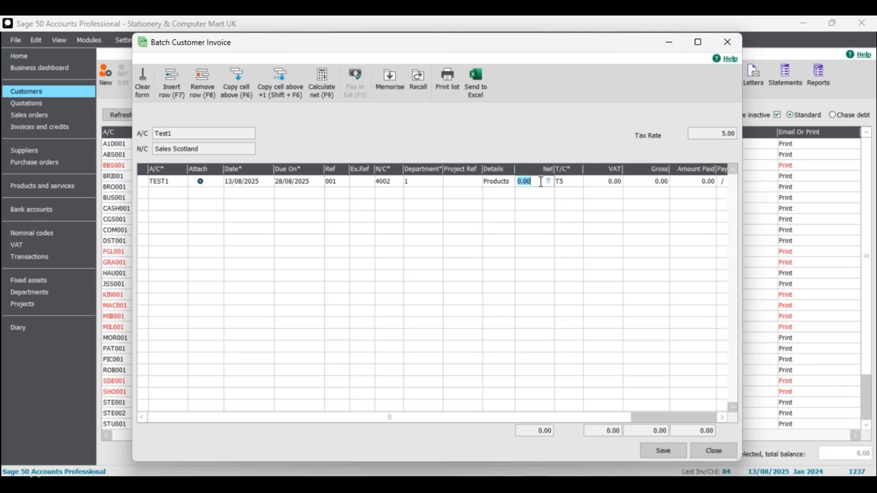
text(120)
click(326, 91)
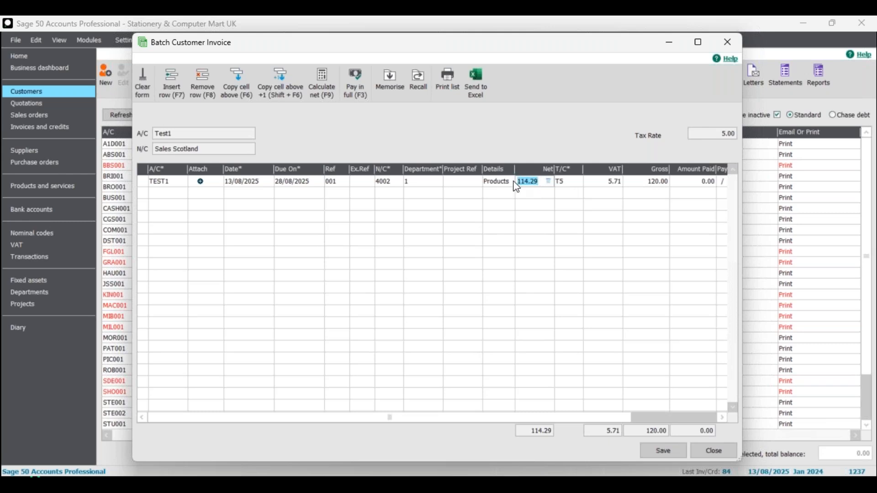
Enter 191.23 as the first row's amount and calculate the net from it.
text(191.23)
click(323, 82)
Start a second invoice row for account TEST2 with reference 002.
drag(558, 419, 500, 413)
click(159, 194)
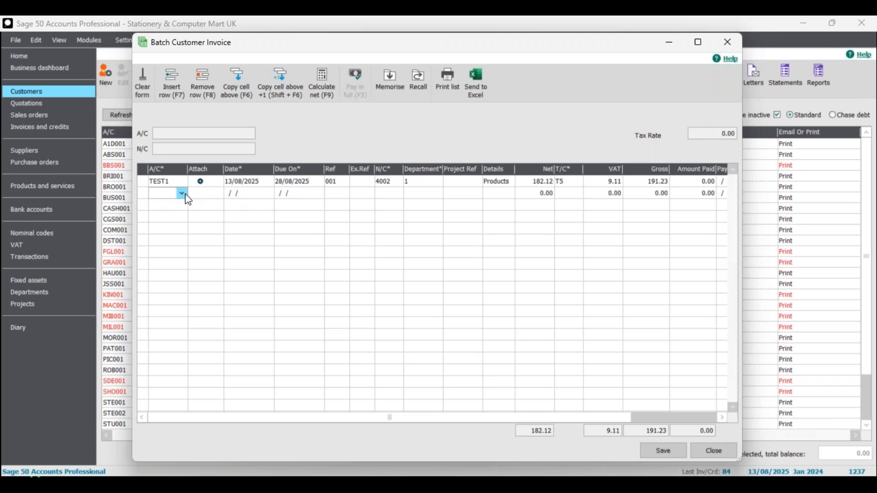
click(166, 195)
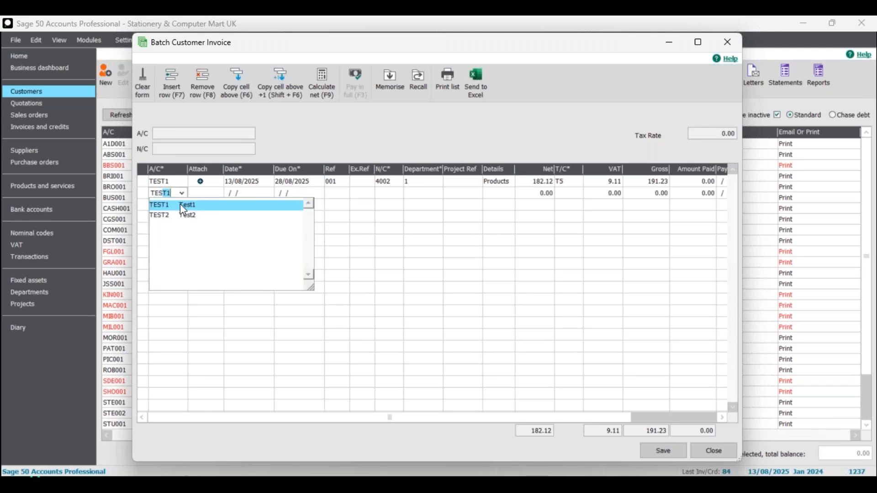
click(194, 216)
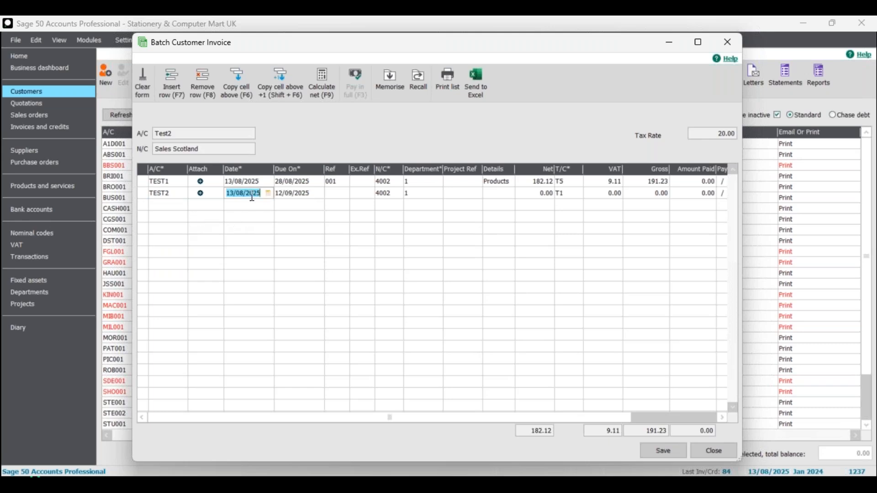
click(329, 196)
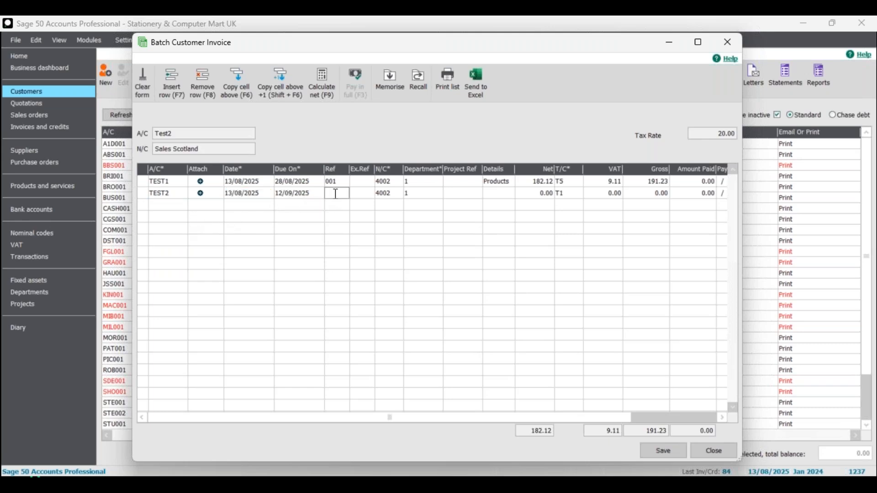
text(002)
Set the second row's details to Products, enter 200 as the amount and calculate the net from it.
click(499, 196)
text(products)
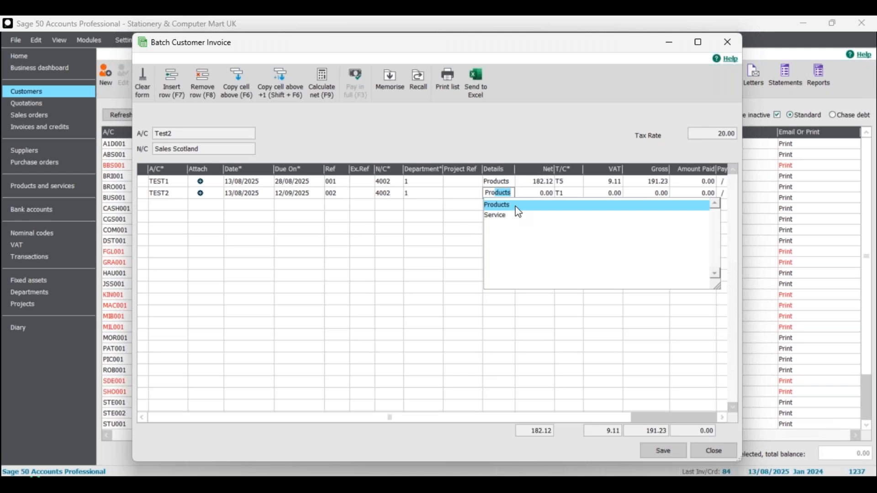
key(Tab)
text(200)
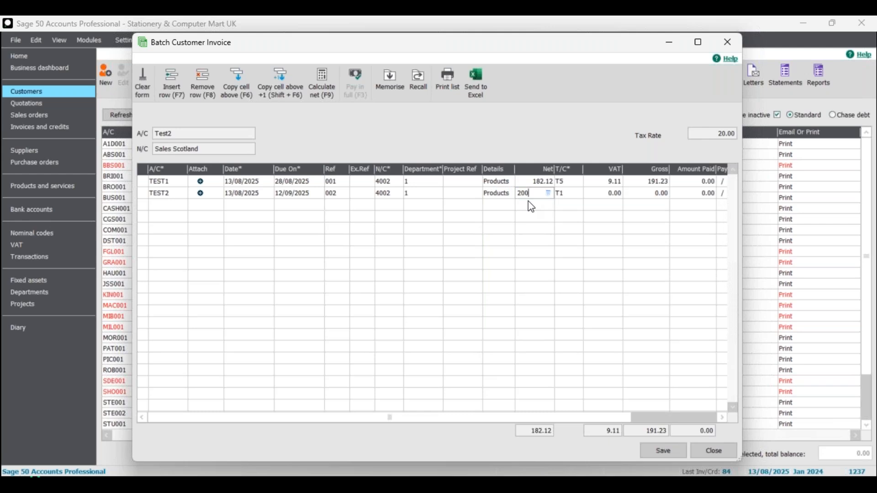
click(322, 82)
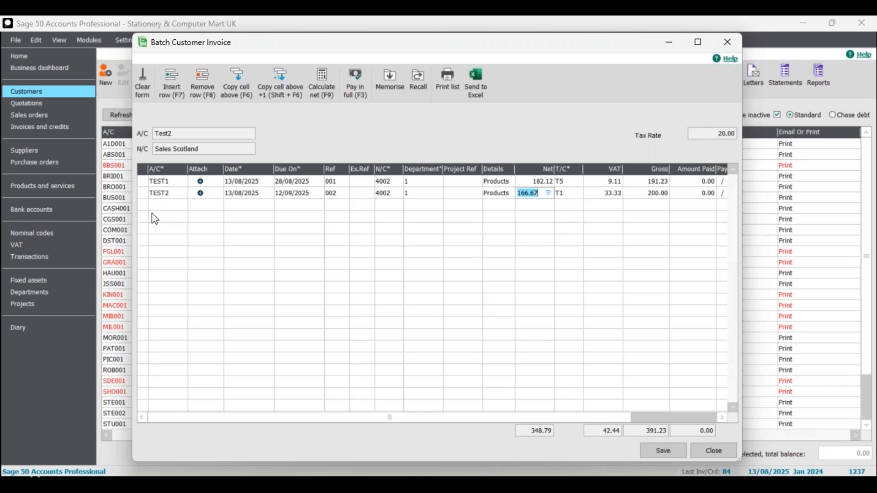
Start a third invoice row for account TEST2 with reference 002.
click(169, 205)
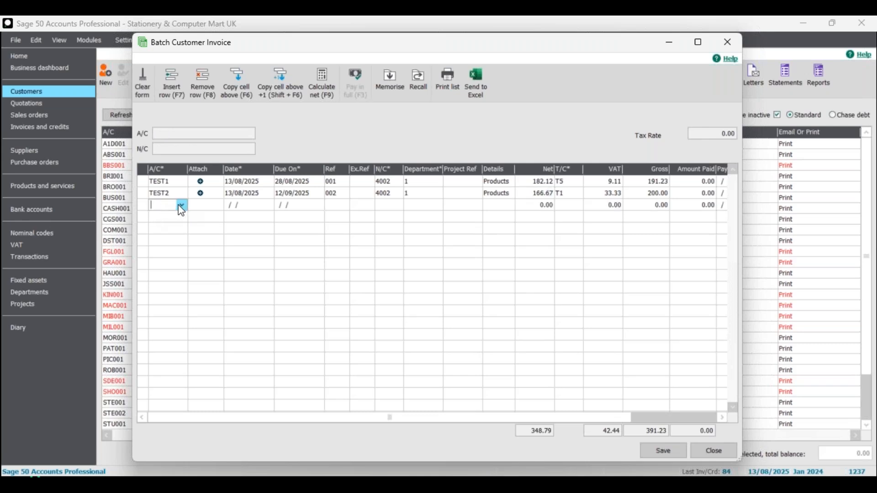
text(TEST2)
click(182, 228)
key(Tab)
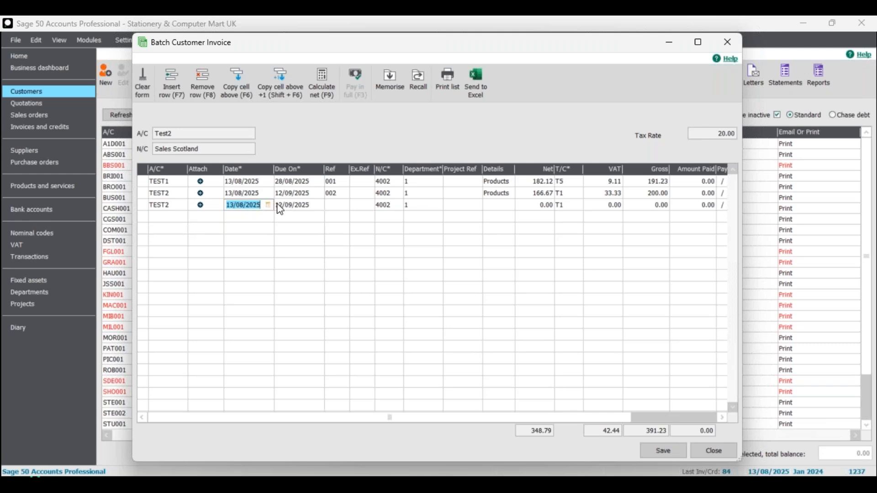
click(334, 209)
text(002)
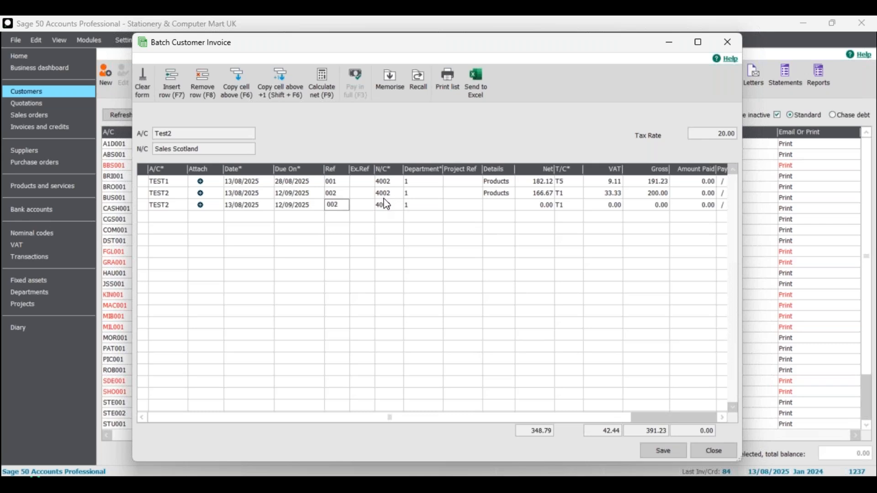
Set the third row's details to Service, enter 100 as the amount and calculate the net from it.
click(493, 208)
text(ser)
drag(495, 205, 481, 205)
text(s)
click(503, 228)
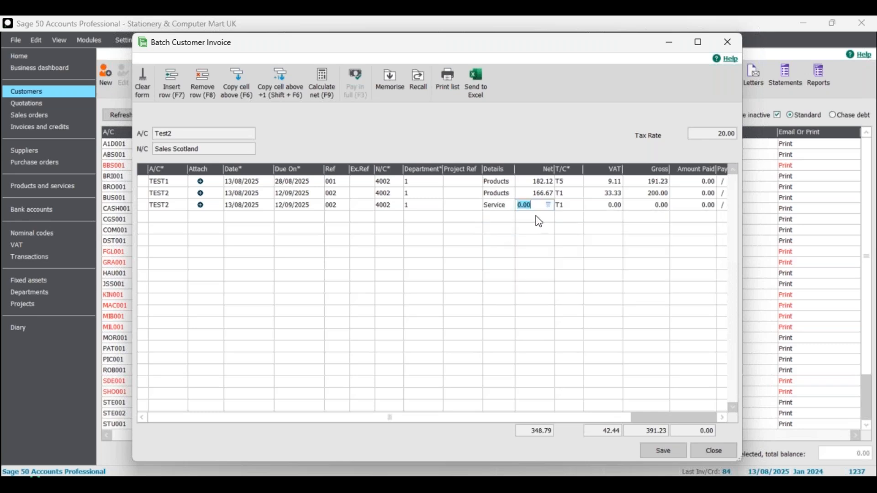
text(1)
click(323, 83)
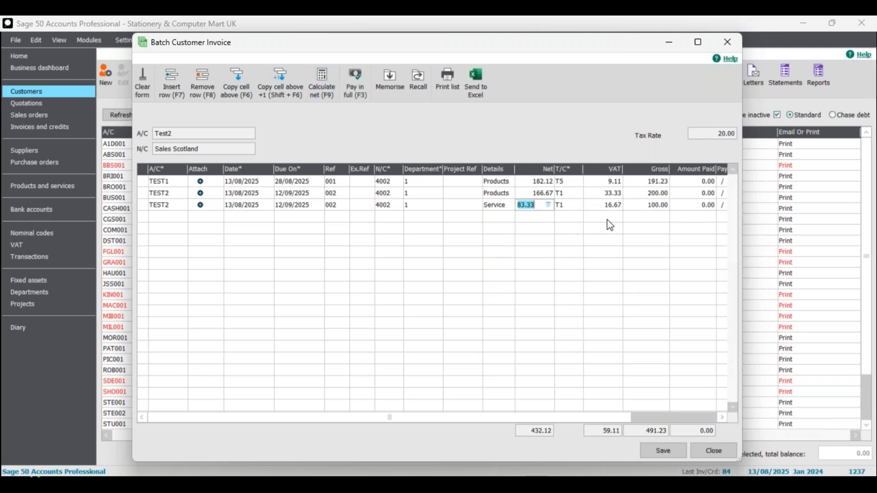
Step through the third row's cells to review its entries.
click(170, 218)
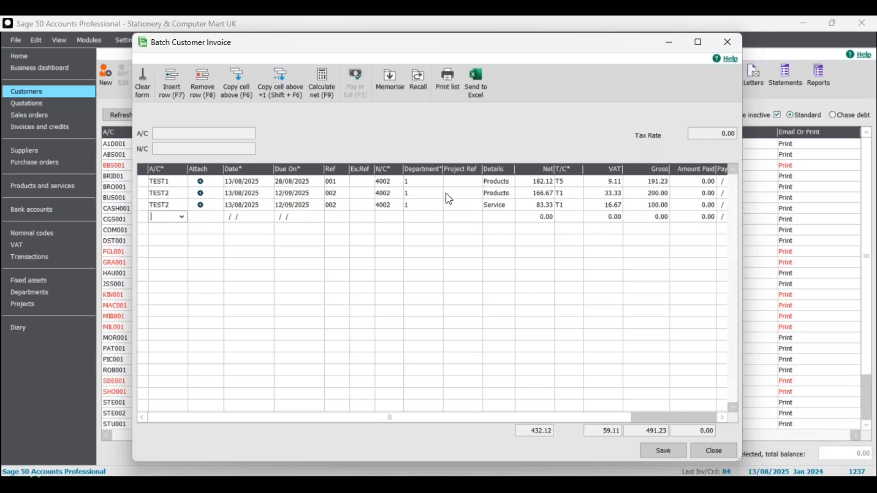
click(175, 205)
click(243, 204)
click(339, 209)
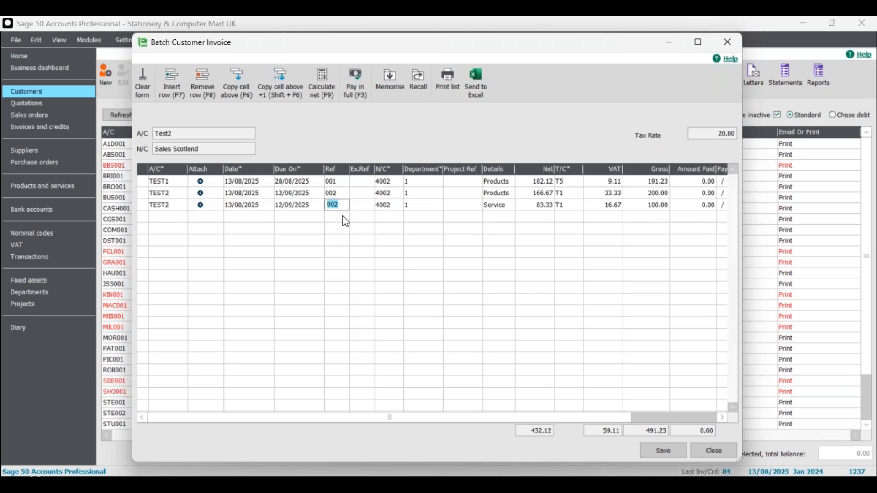
key(Tab)
key(Tab)
key(Tab)
key(Tab)
key(Tab)
key(Tab)
key(Tab)
key(Tab)
key(Tab)
key(Tab)
key(Tab)
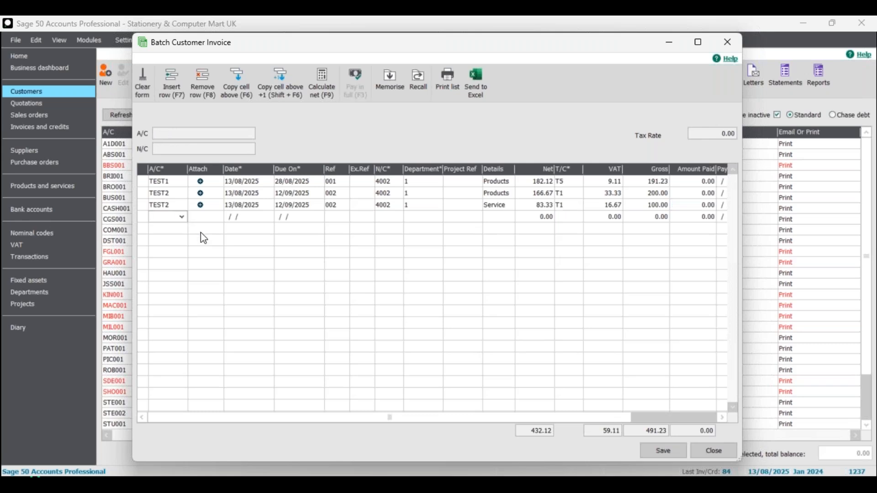
Start a fourth row by searching the customer list for Test1, and give it reference 001.
click(182, 218)
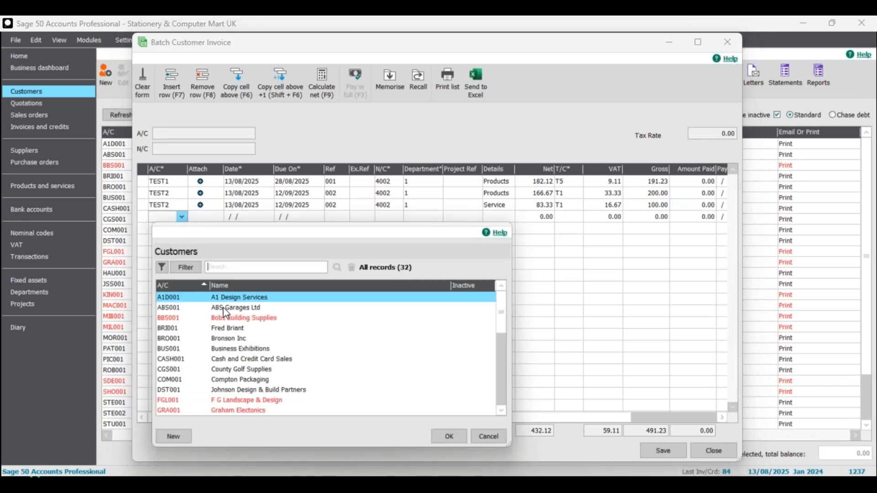
text(Test1)
click(337, 267)
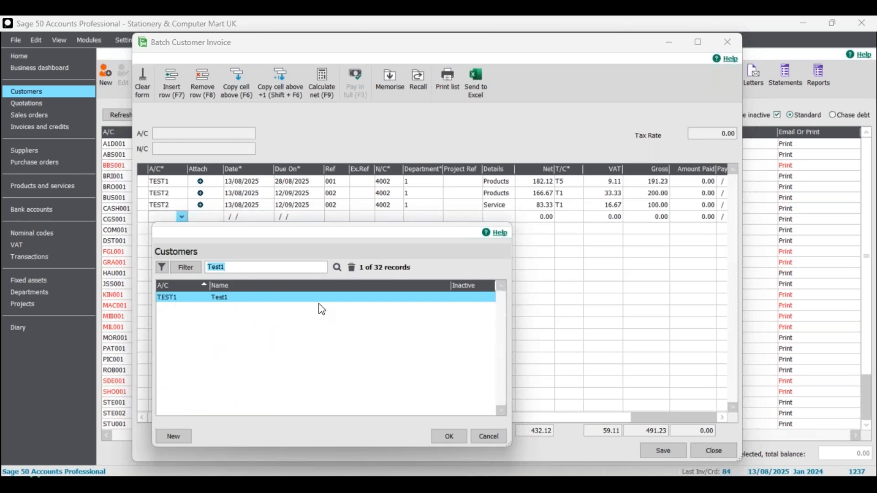
click(459, 437)
click(335, 217)
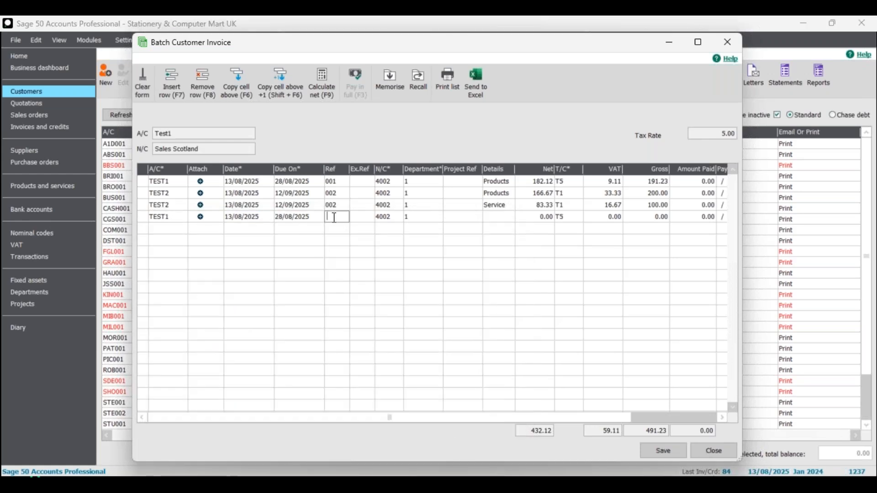
text(001)
Set the fourth row's details to Products, enter 200 as the amount and calculate the net from it.
click(495, 217)
text(Products)
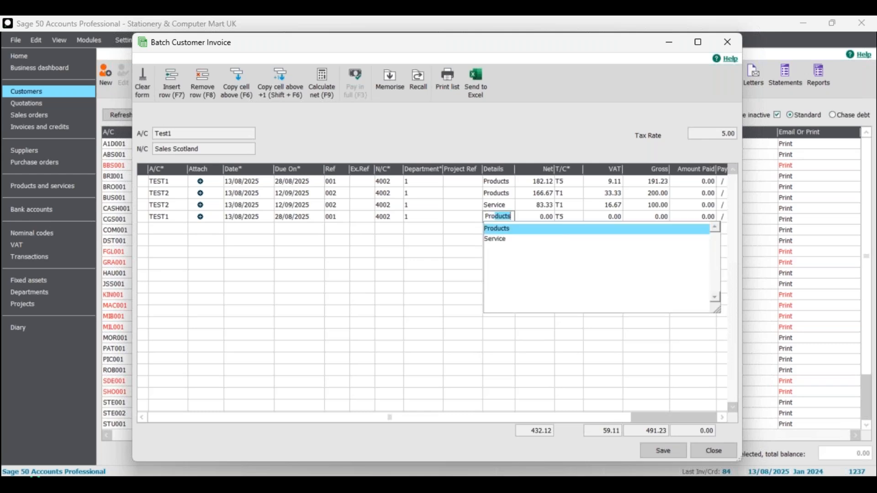
click(506, 227)
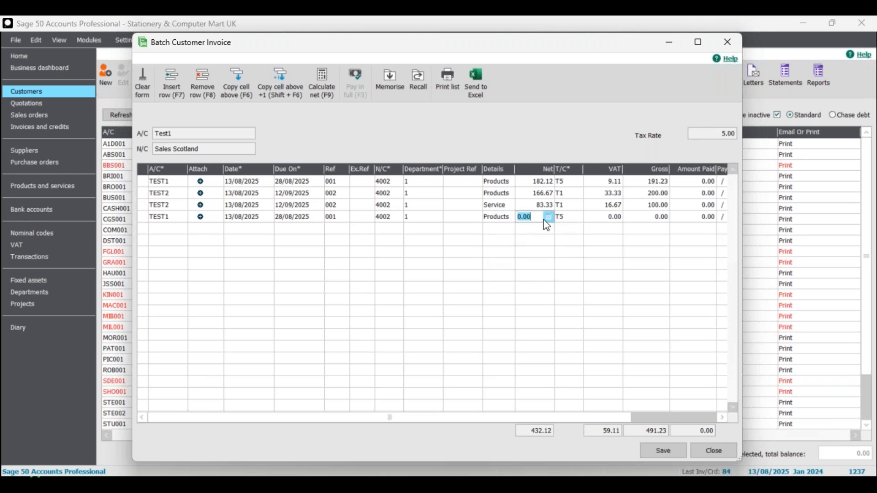
text(200)
key(Return)
click(547, 218)
click(547, 217)
click(322, 78)
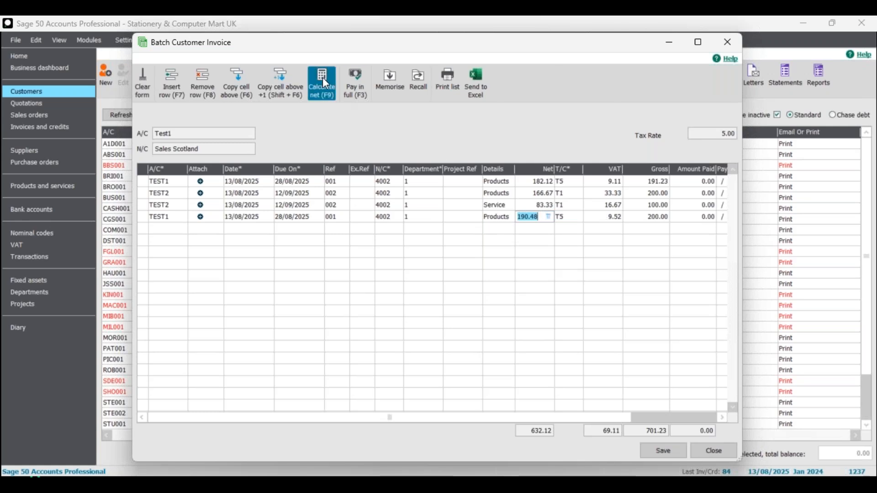
click(533, 233)
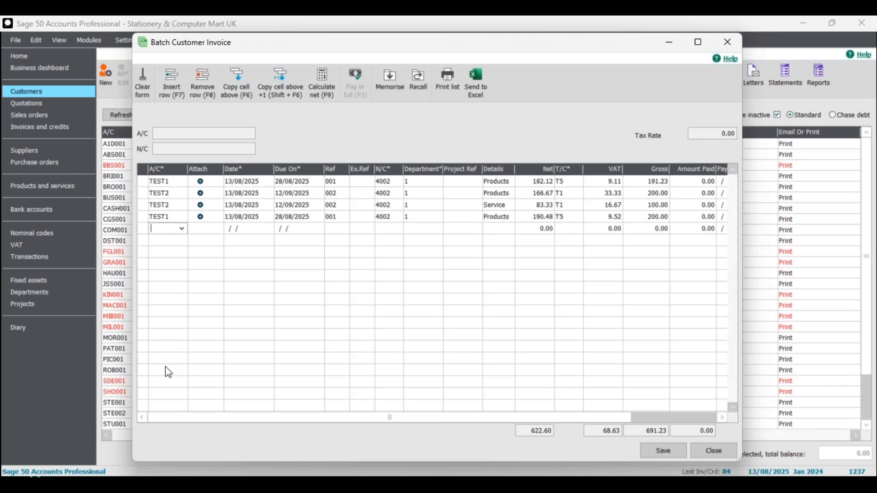
Insert a new row at the top of the batch for account TEST1 with reference 001.
click(172, 183)
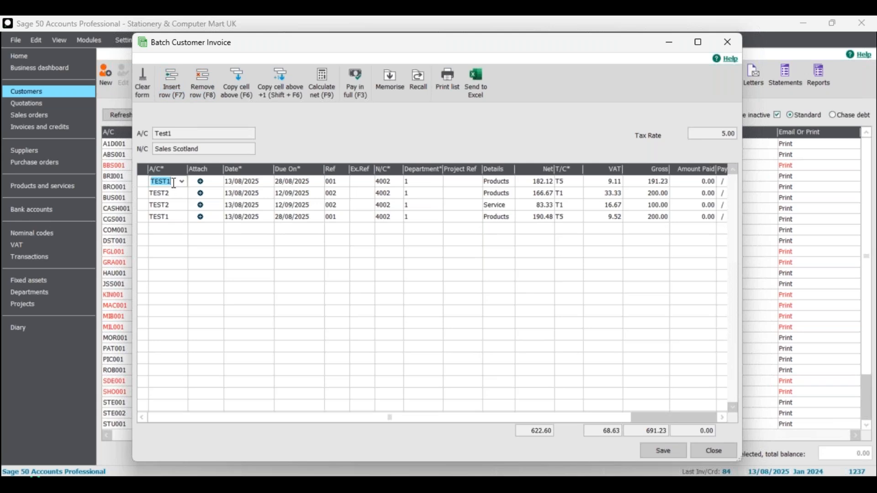
click(169, 81)
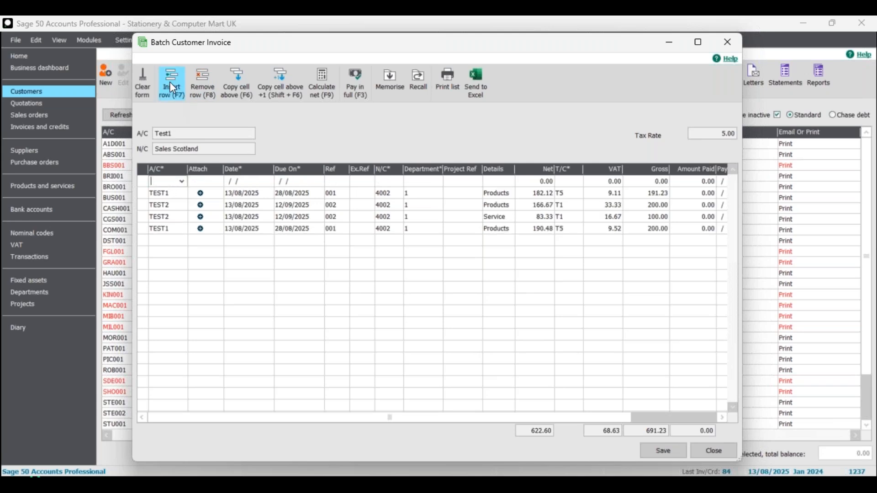
text(TEST1)
click(194, 193)
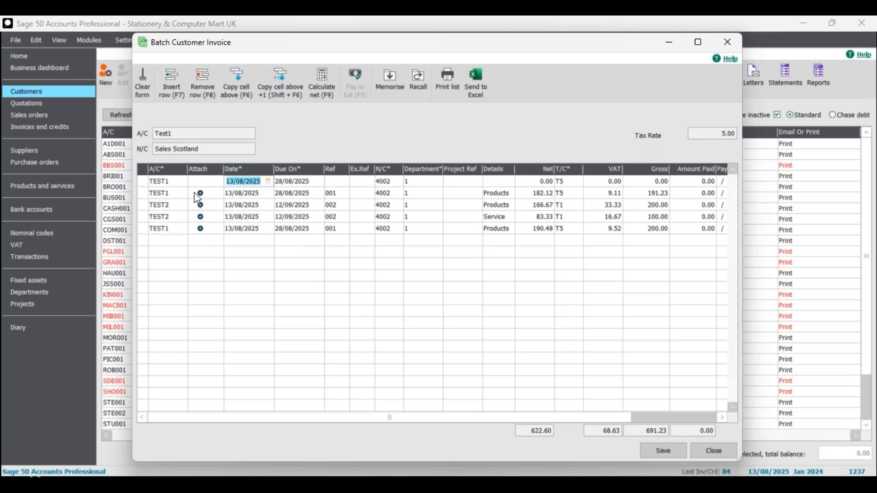
click(337, 182)
text(01)
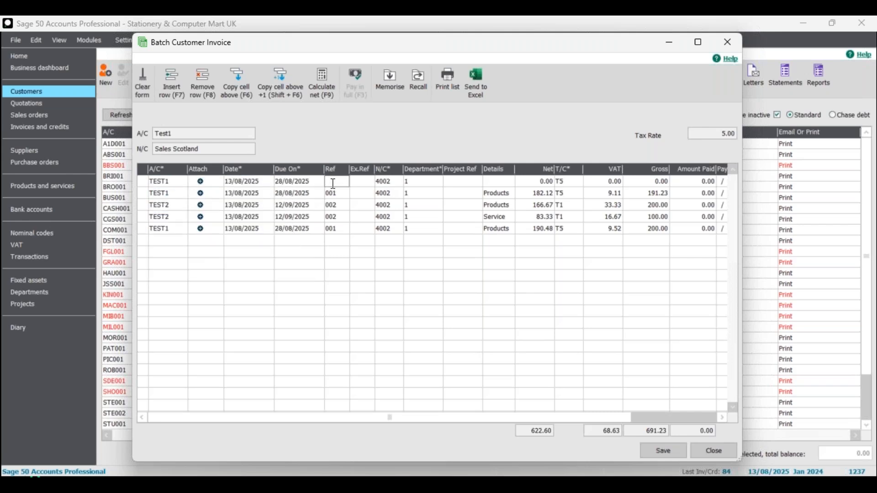
text(1)
key(BackSpace)
key(BackSpace)
text(01)
Set the top row's details to Products, enter 200 as the amount and calculate the net from it.
click(498, 182)
text(Prod)
click(496, 195)
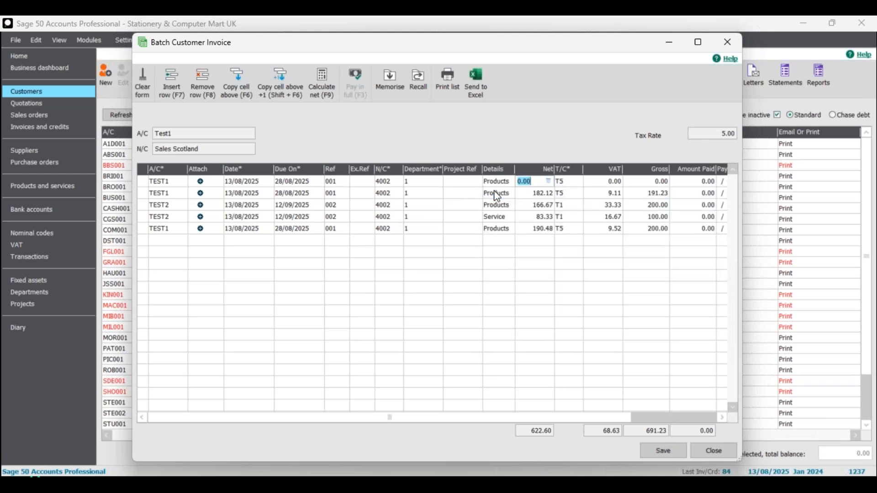
text(200)
click(323, 81)
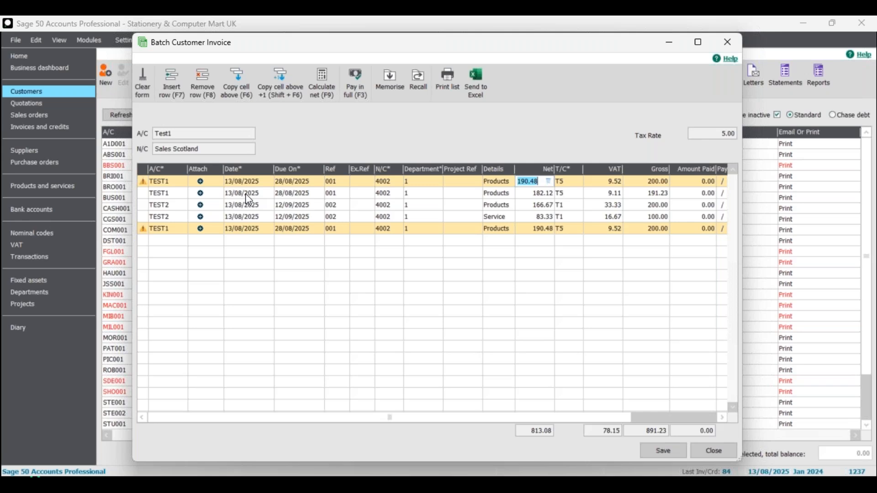
Remove the duplicate TEST1 row at the bottom of the batch.
mouse_move(146, 187)
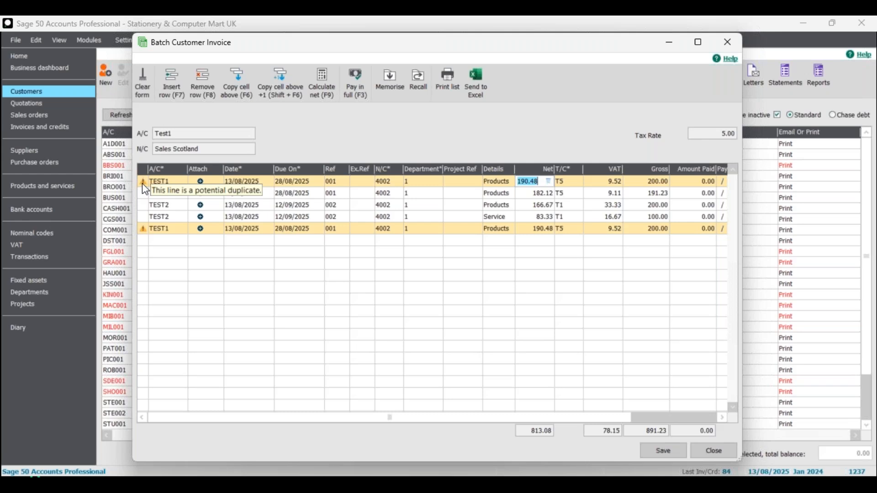
click(167, 230)
mouse_move(145, 234)
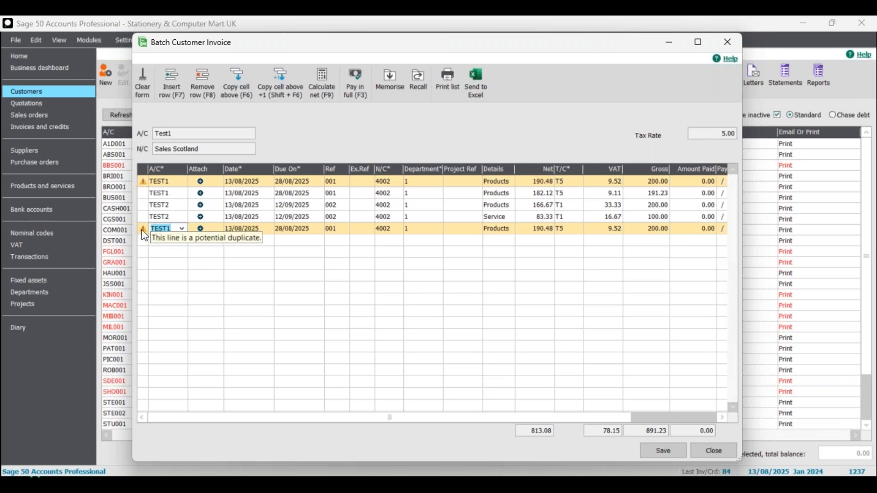
click(204, 89)
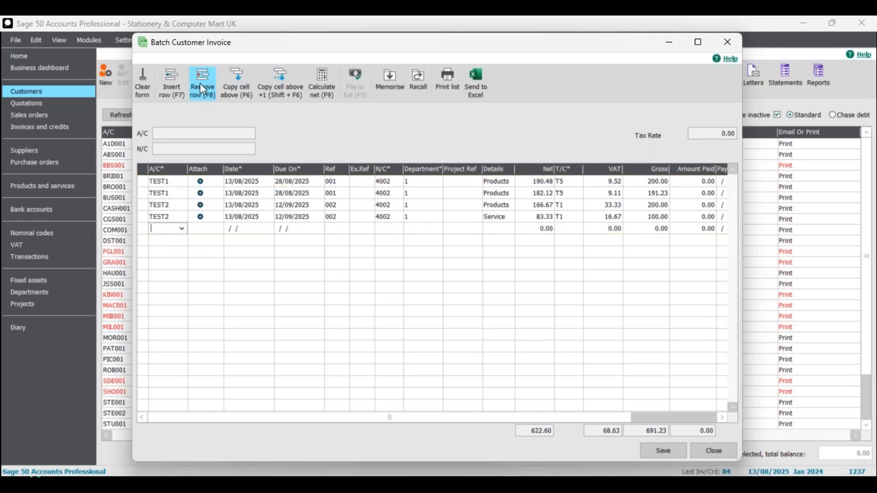
Save the batch of customer invoices and close the batch window.
click(170, 194)
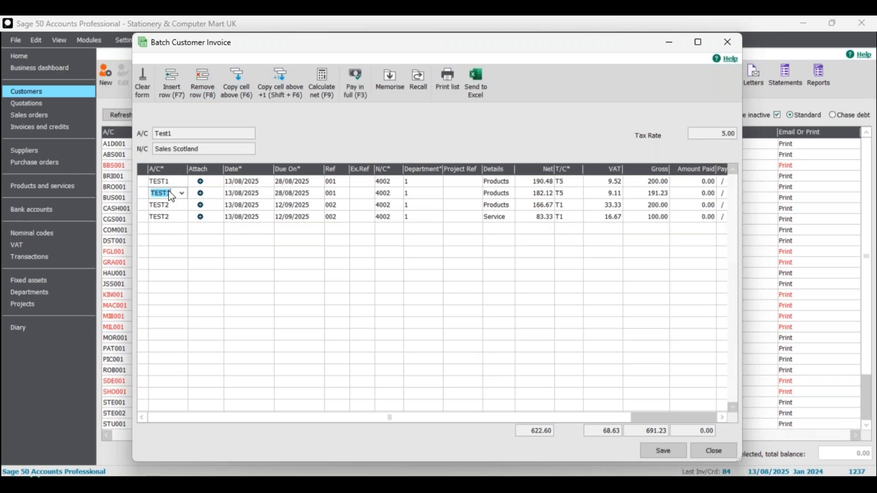
click(382, 195)
click(387, 217)
click(663, 453)
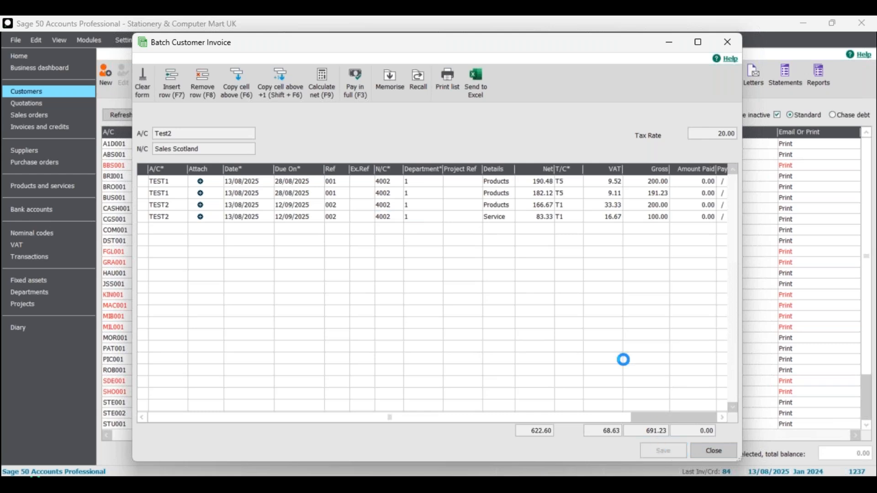
click(713, 451)
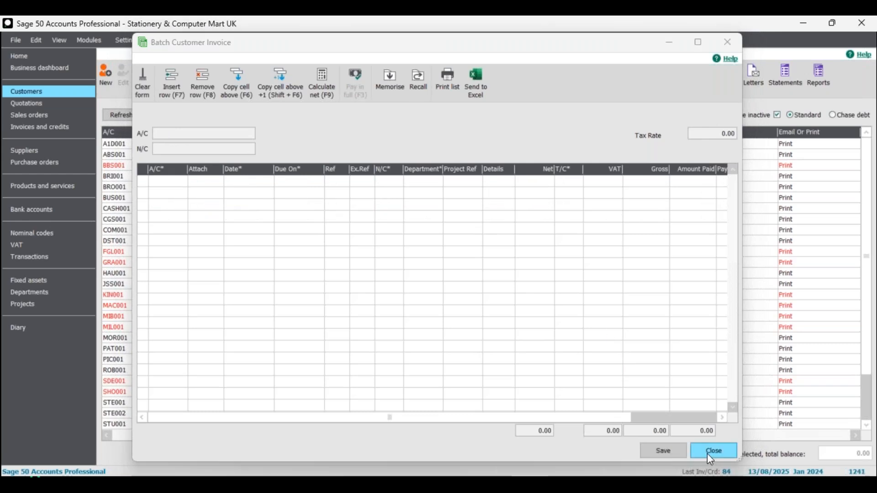
Open the Invoices and credits list.
click(48, 128)
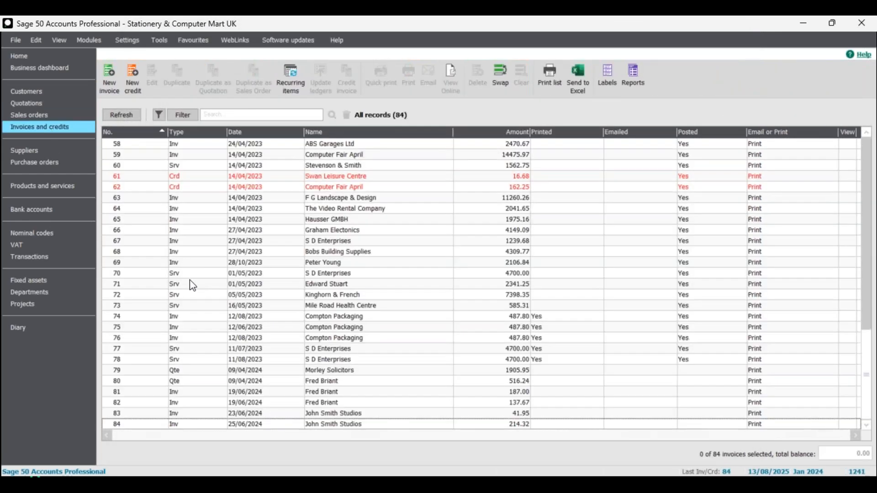
Open the Transactions list to review the newly posted invoice entries.
click(49, 258)
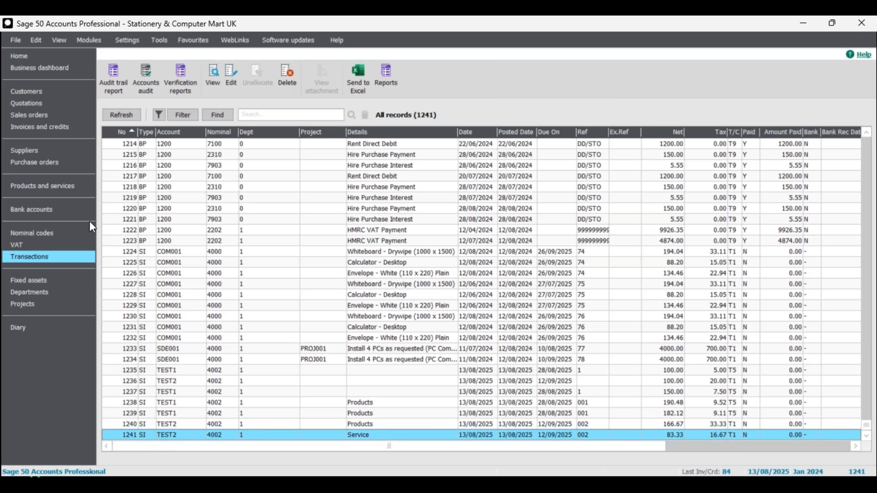
Search the customer list for Test1.
click(35, 92)
click(218, 115)
text(Test)
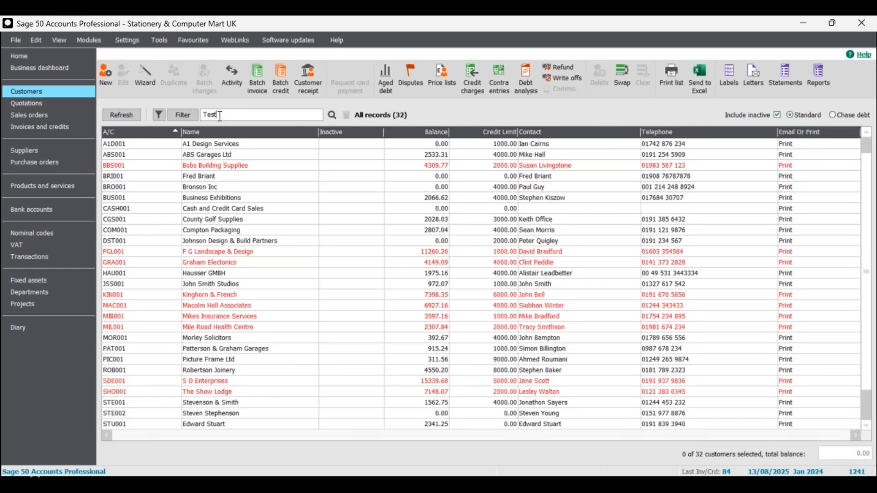
text(1)
click(333, 116)
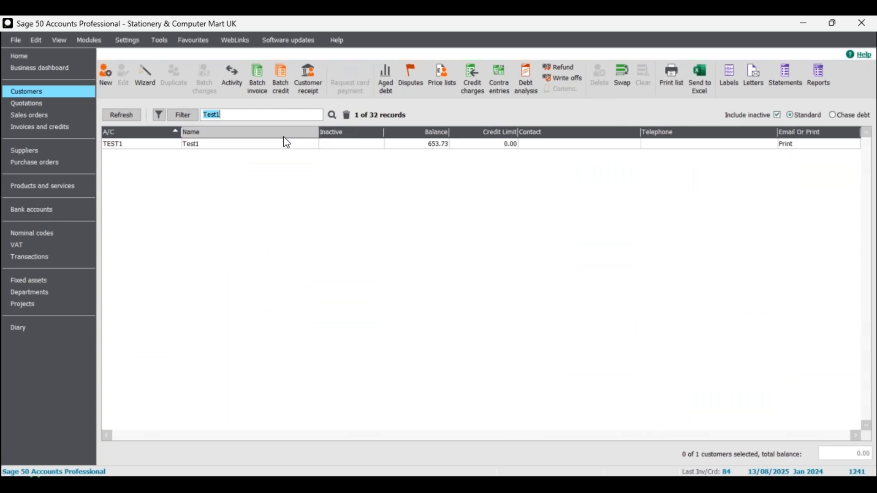
Open the Activity window for customer TEST1.
click(266, 146)
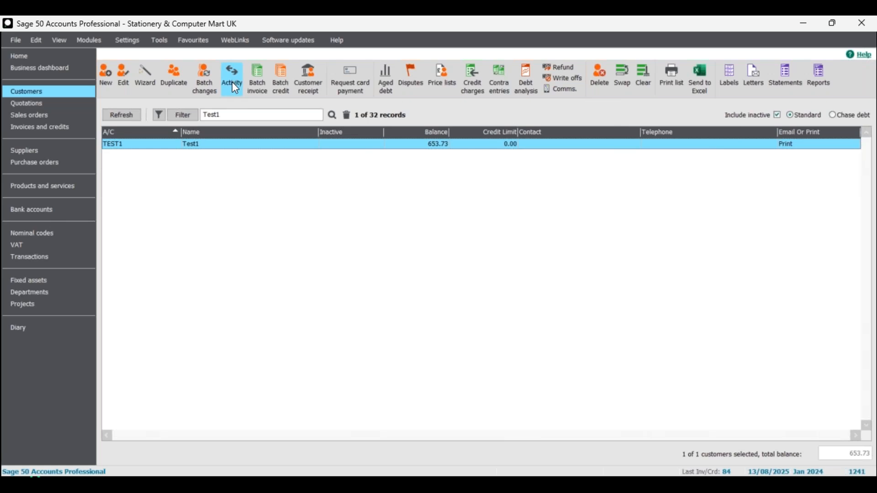
right_click(242, 151)
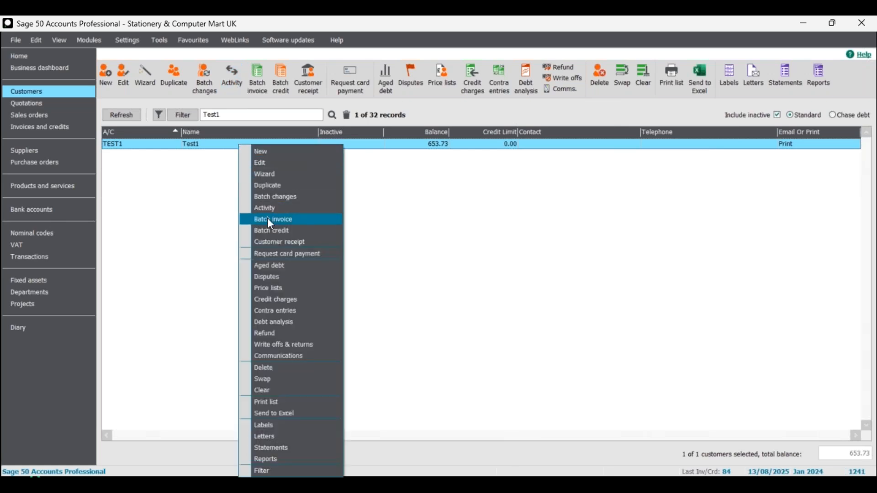
click(212, 145)
click(212, 144)
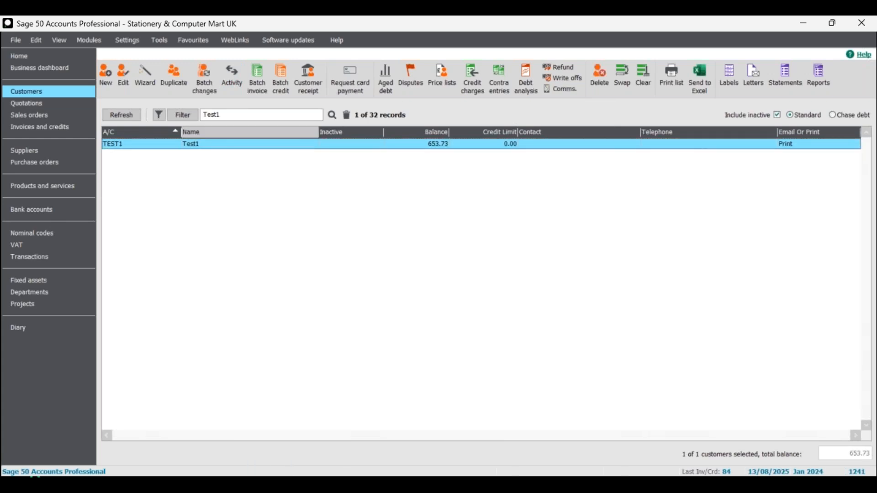
click(232, 77)
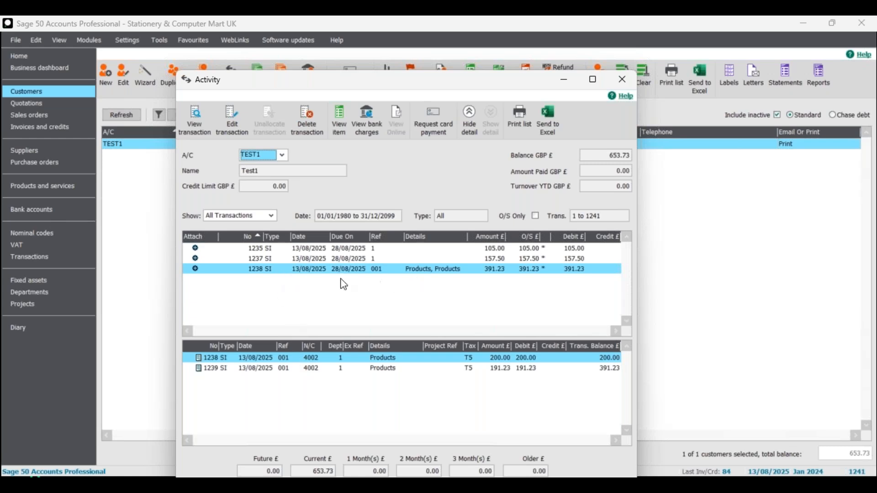
Examine each of TEST1's invoices and their item lines in the Activity window, then close it.
click(277, 260)
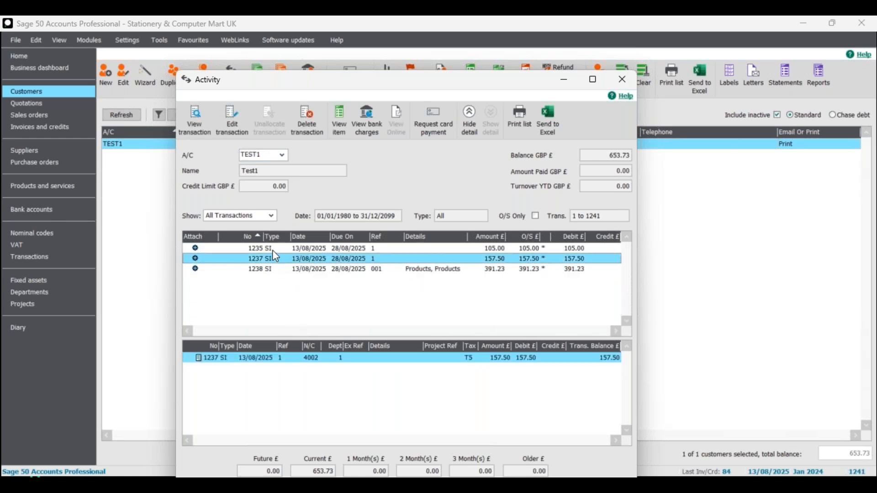
click(273, 249)
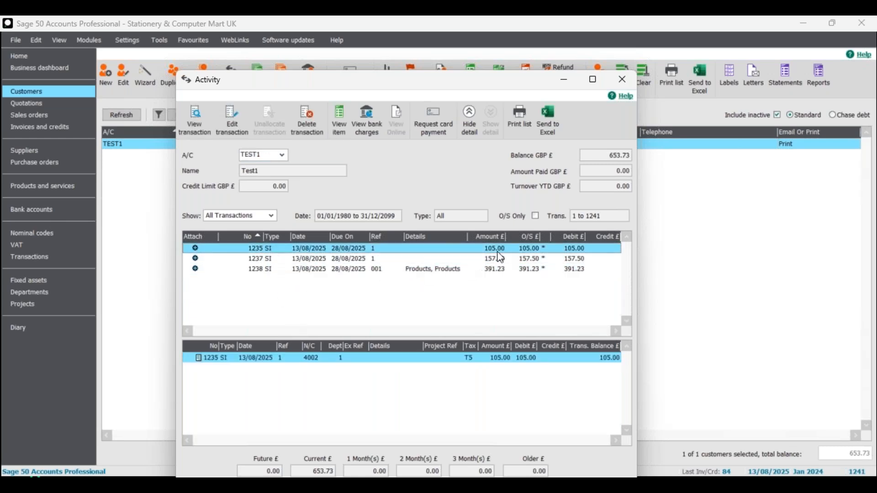
click(306, 259)
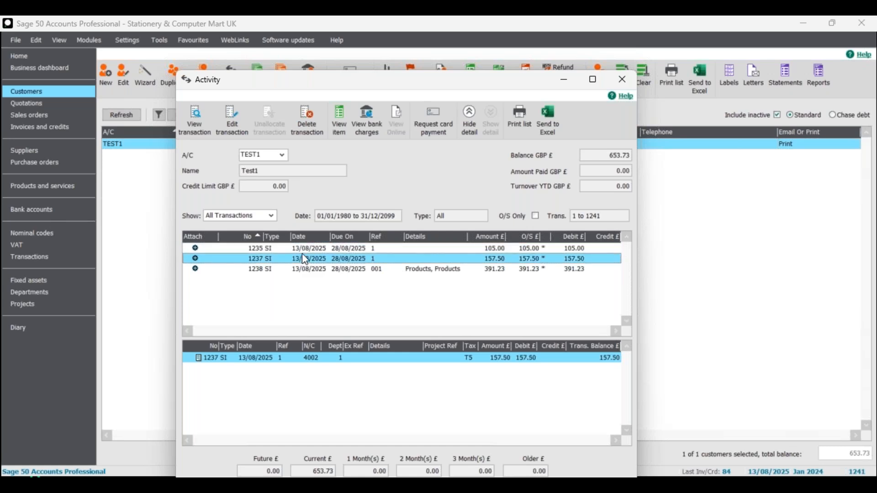
click(371, 250)
click(372, 262)
click(335, 250)
click(359, 260)
click(346, 249)
click(348, 259)
click(351, 250)
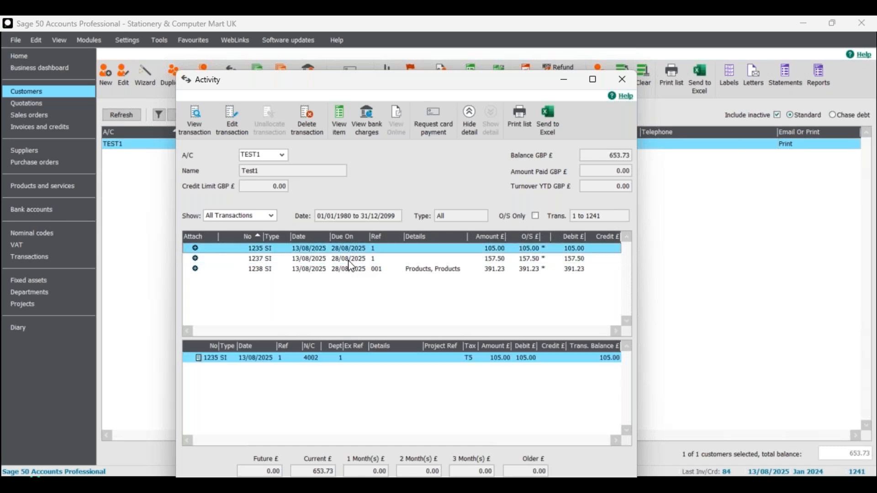
click(349, 261)
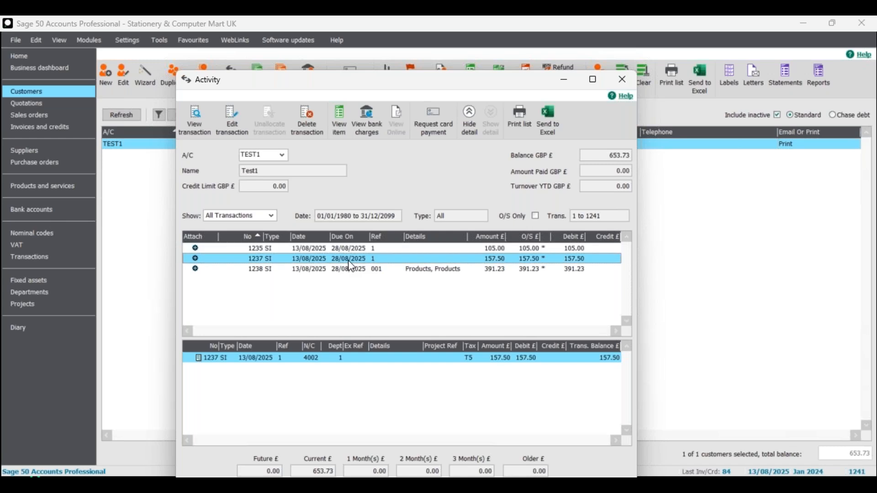
click(303, 271)
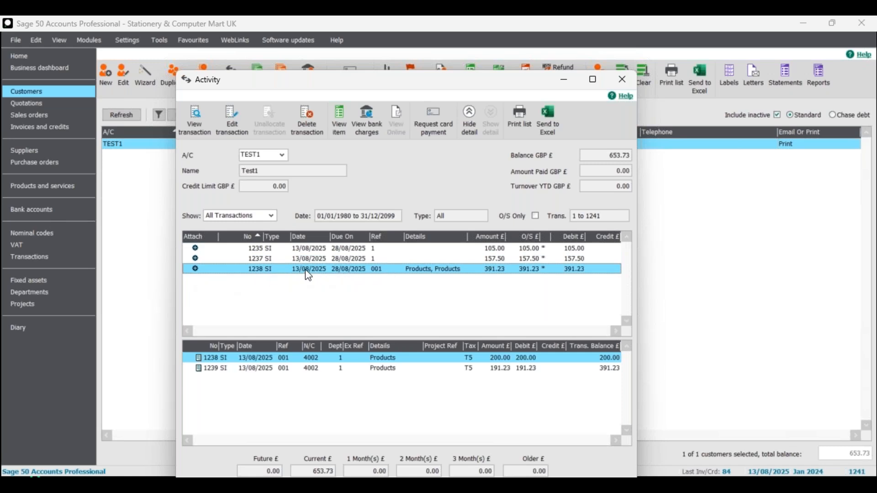
click(332, 368)
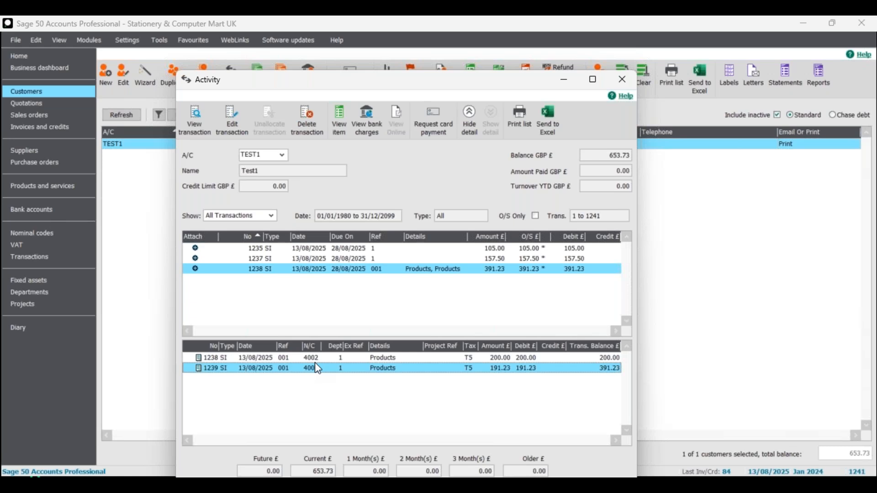
click(331, 358)
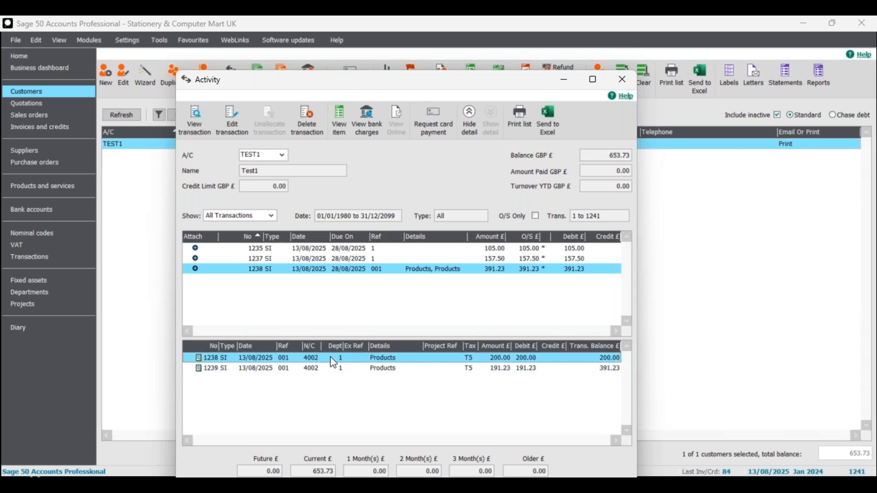
click(327, 251)
click(323, 258)
click(322, 251)
click(317, 258)
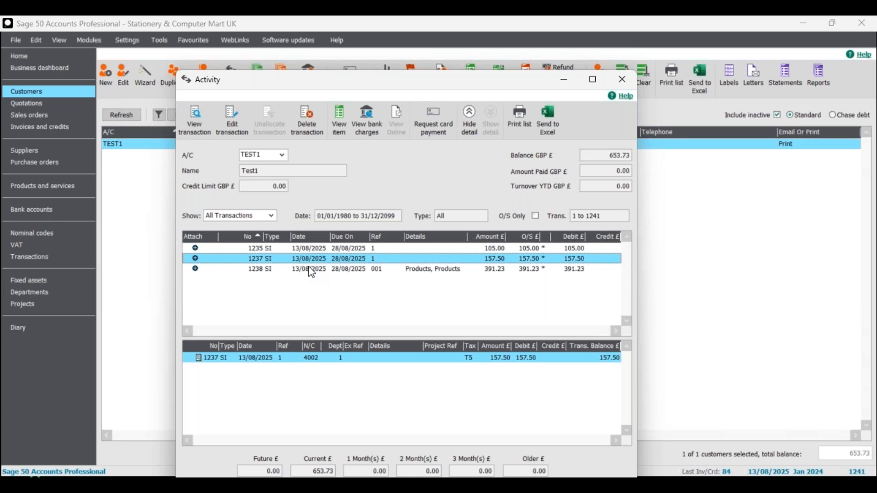
click(311, 271)
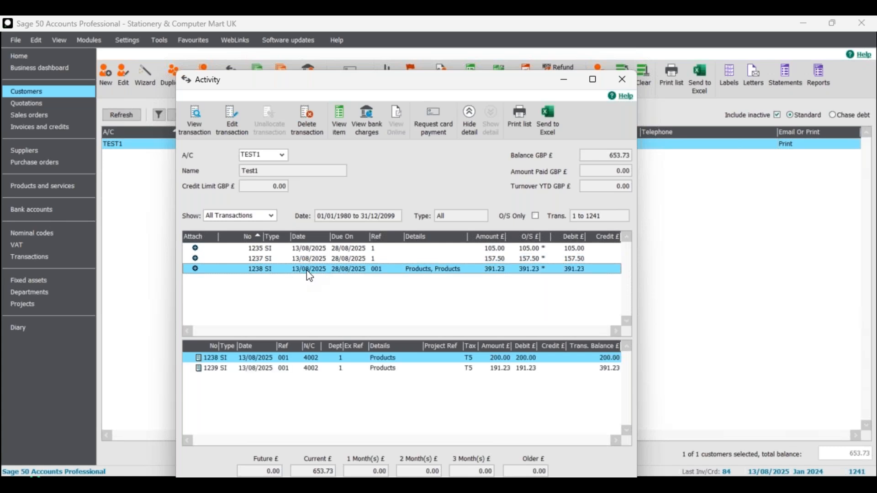
click(318, 367)
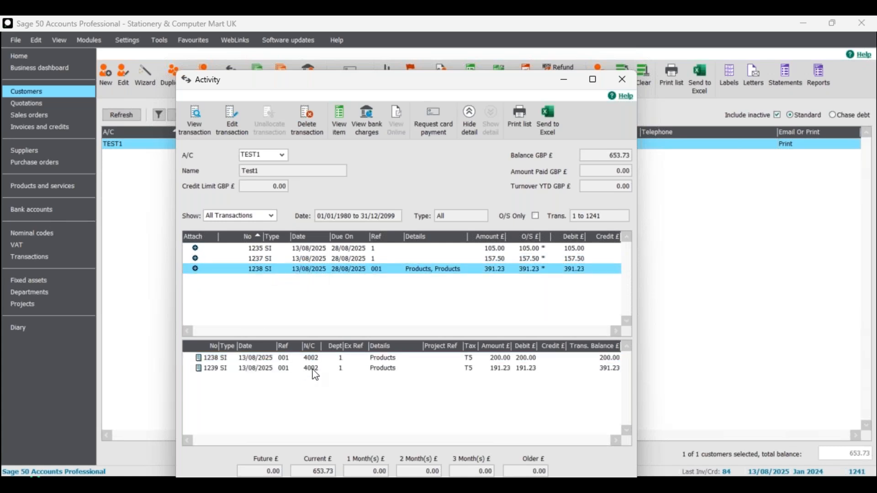
click(259, 270)
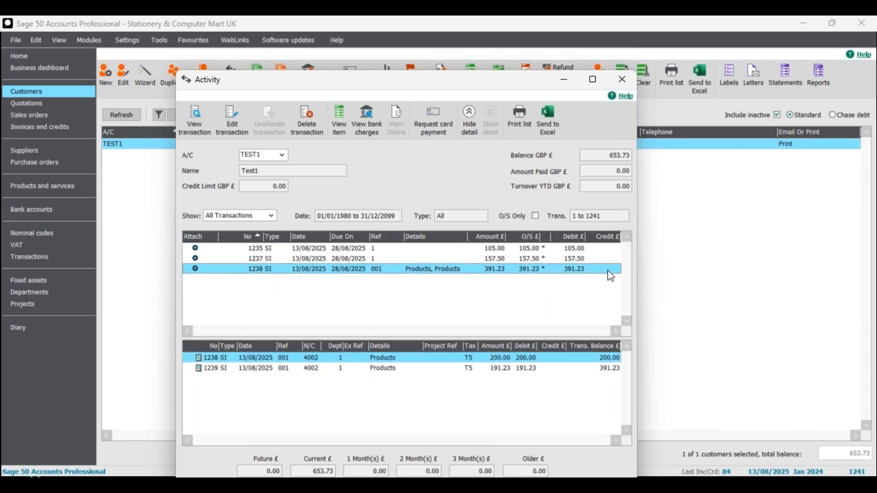
click(263, 370)
click(265, 360)
click(264, 369)
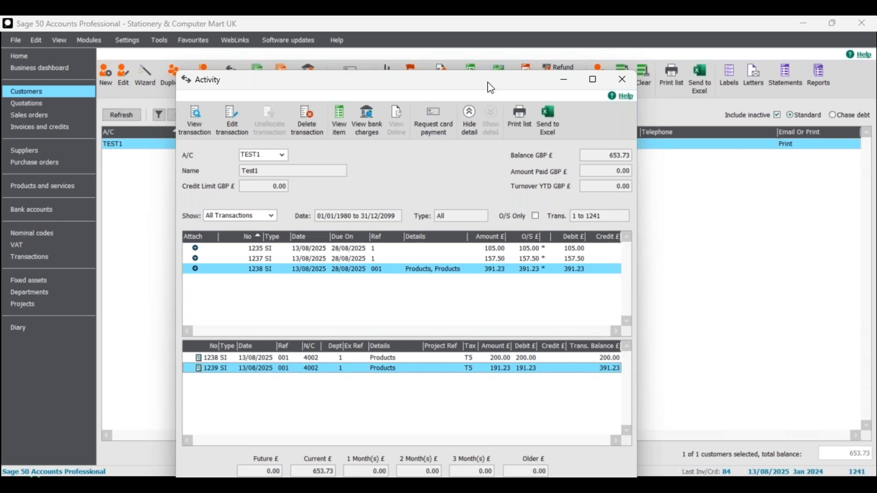
drag(490, 81, 478, 48)
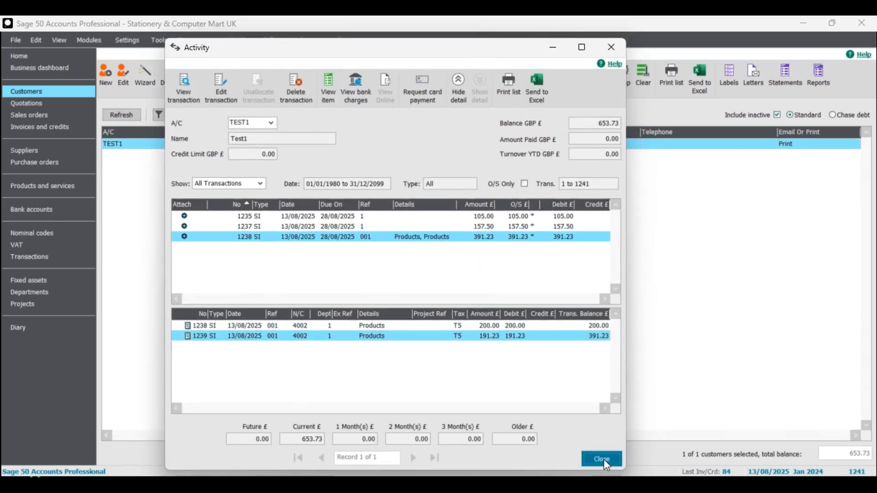
click(604, 459)
Search the customer list for Test2 and open its Activity window.
click(229, 117)
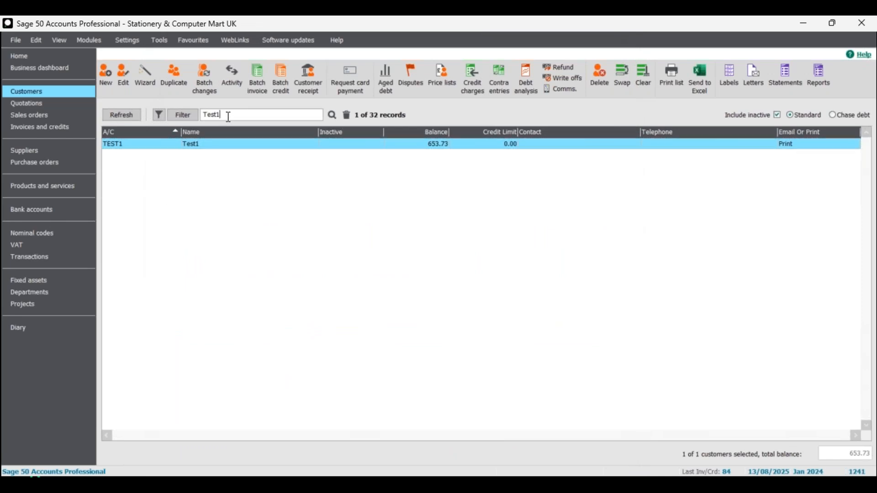
text(2)
click(334, 117)
click(247, 143)
click(234, 78)
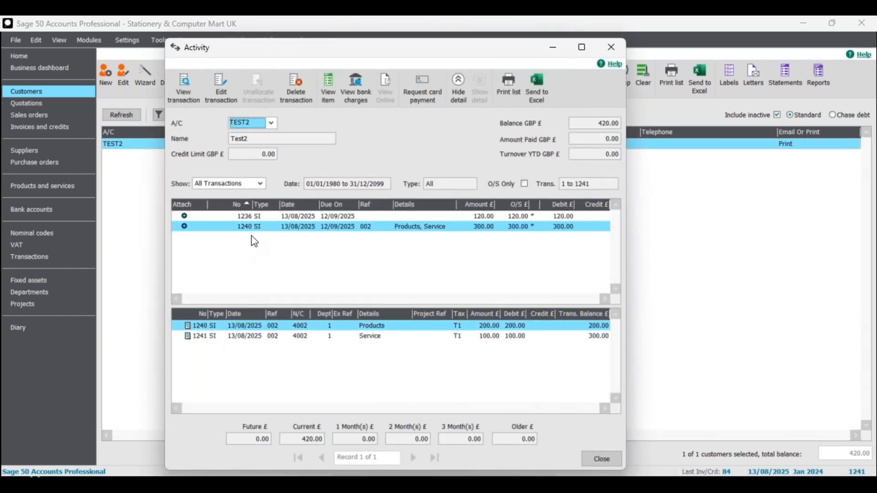
Examine each of TEST2's invoices and their Products and Service lines, then close the Activity window.
click(258, 218)
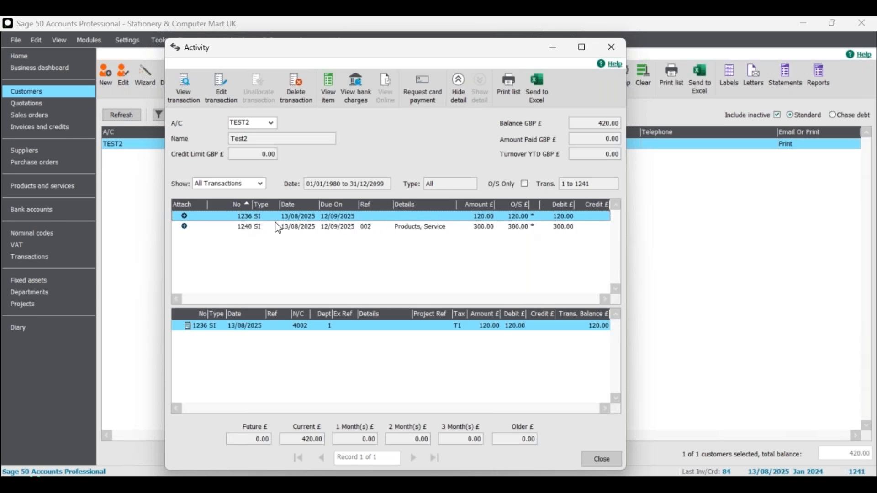
click(208, 228)
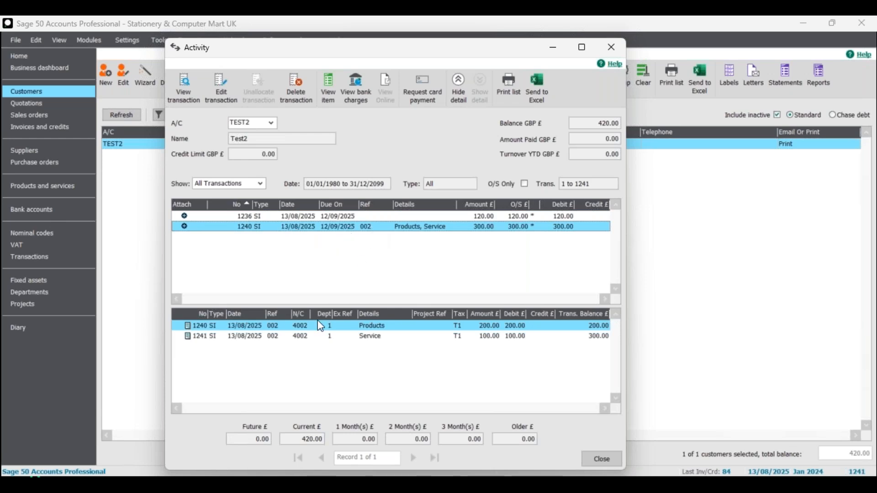
click(275, 335)
click(298, 327)
click(303, 336)
click(381, 326)
click(379, 337)
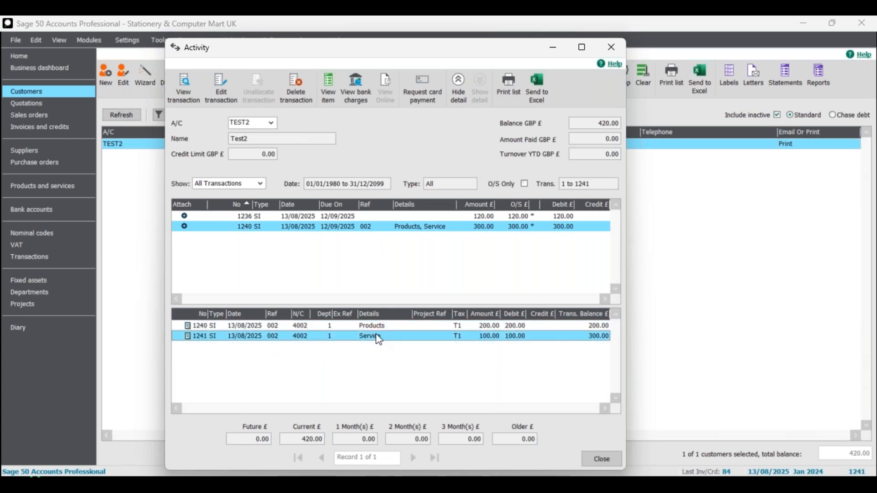
click(338, 327)
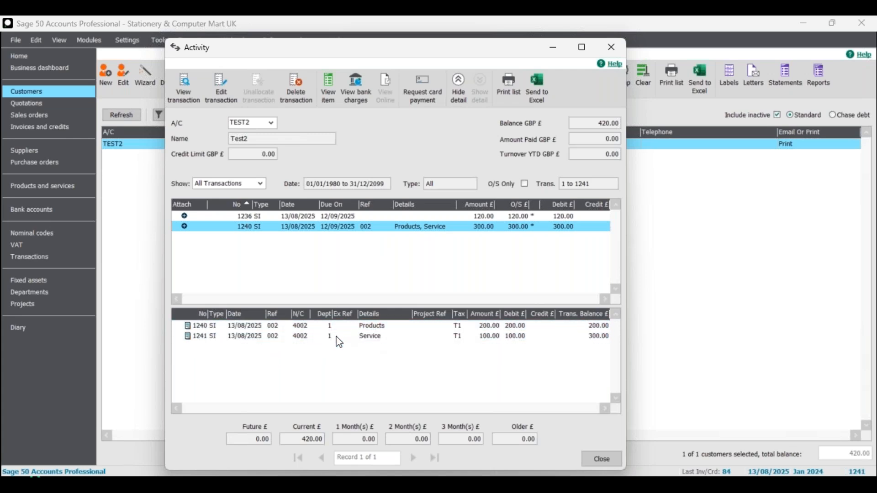
click(340, 337)
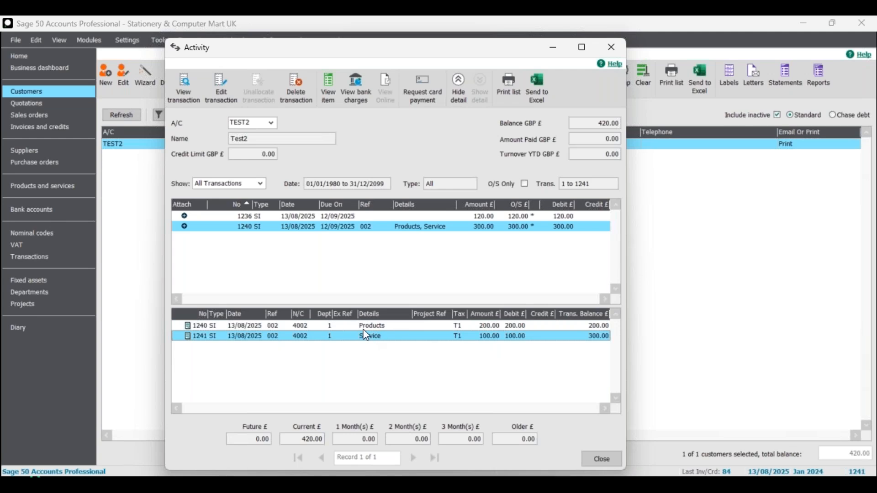
click(261, 338)
click(234, 327)
click(272, 337)
click(249, 328)
click(246, 337)
click(249, 326)
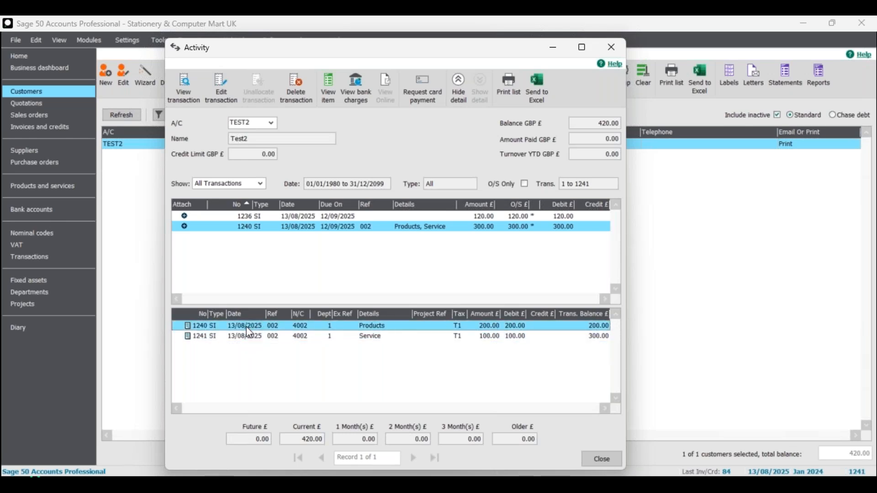
click(258, 337)
click(274, 326)
click(273, 336)
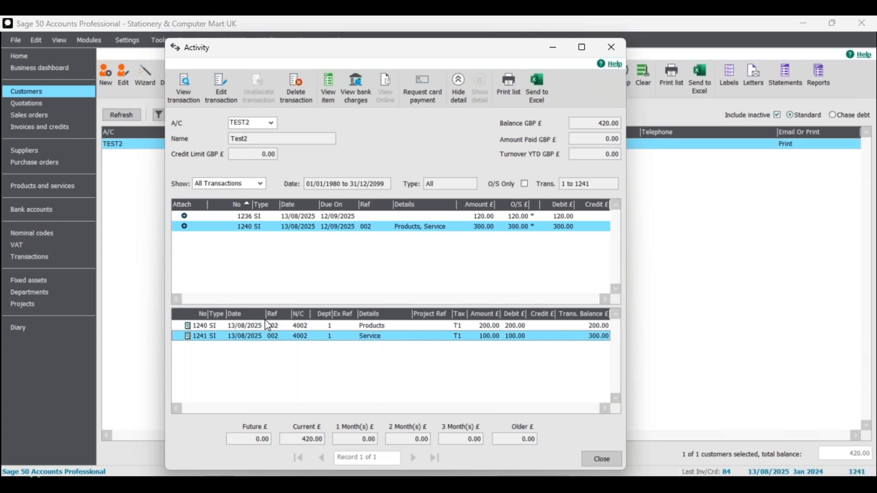
click(603, 460)
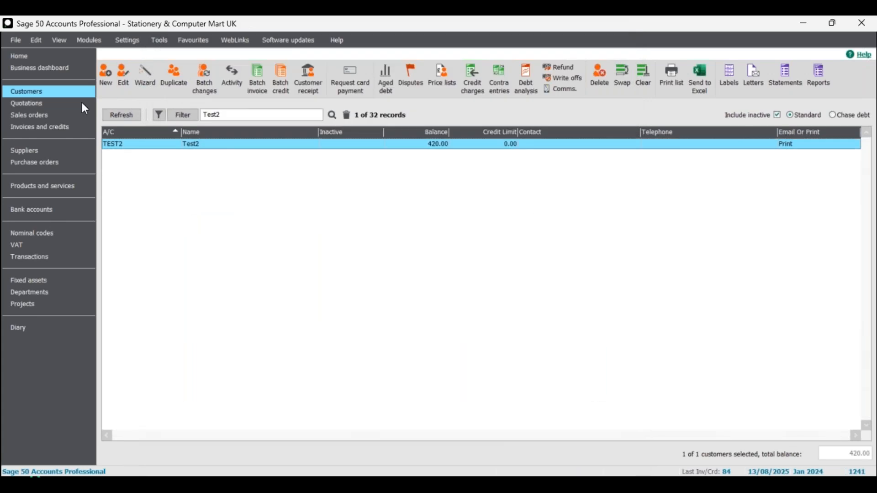
Clear the customer search, open a new batch customer invoice and pick customer TEST2 for the first line.
click(347, 116)
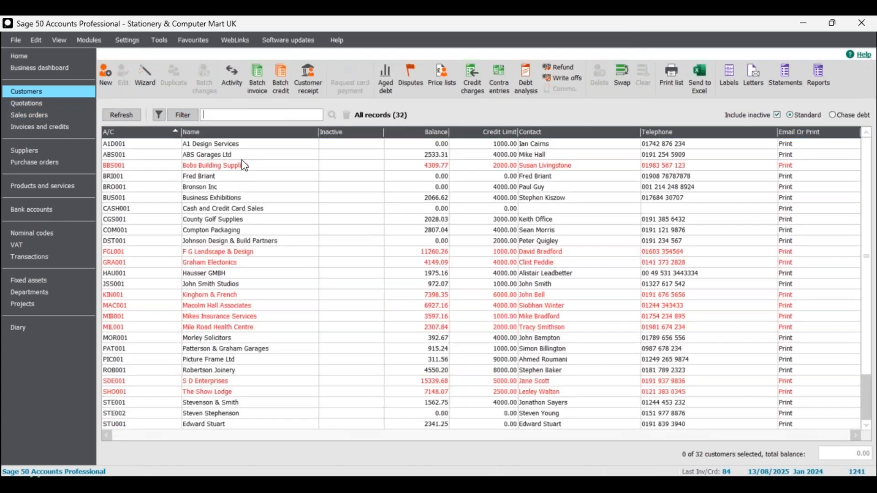
click(259, 78)
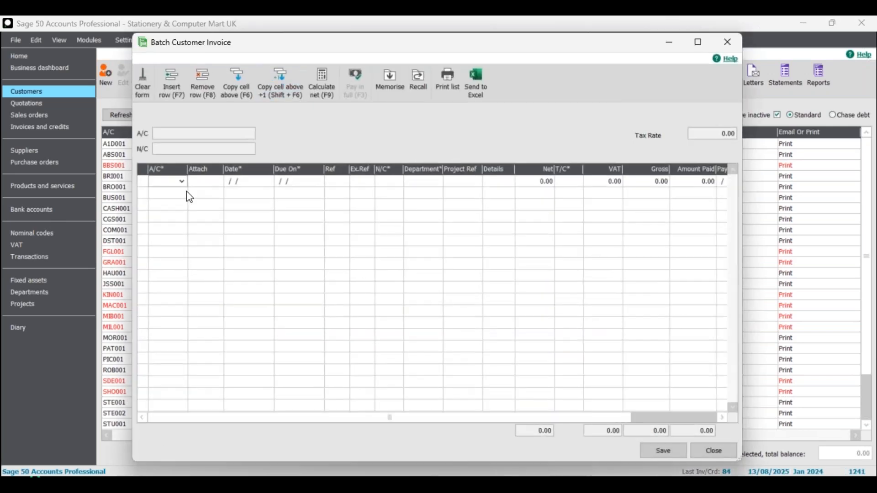
click(182, 182)
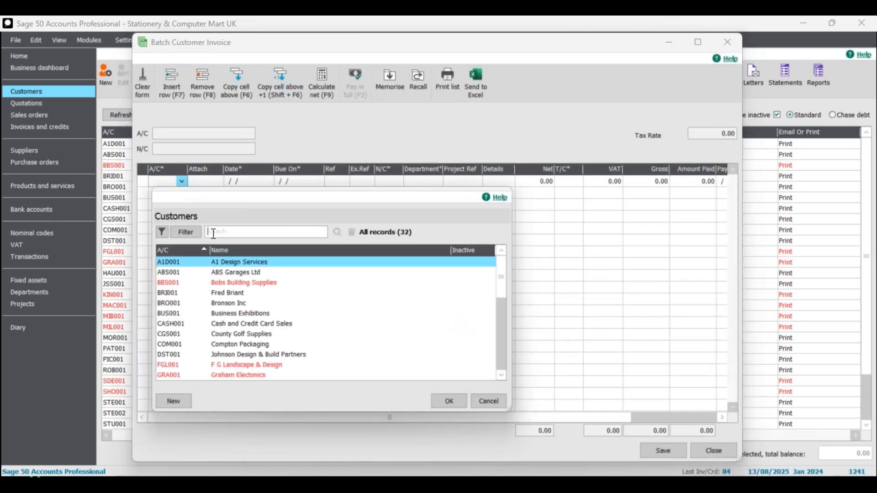
click(231, 236)
text(test2)
click(337, 232)
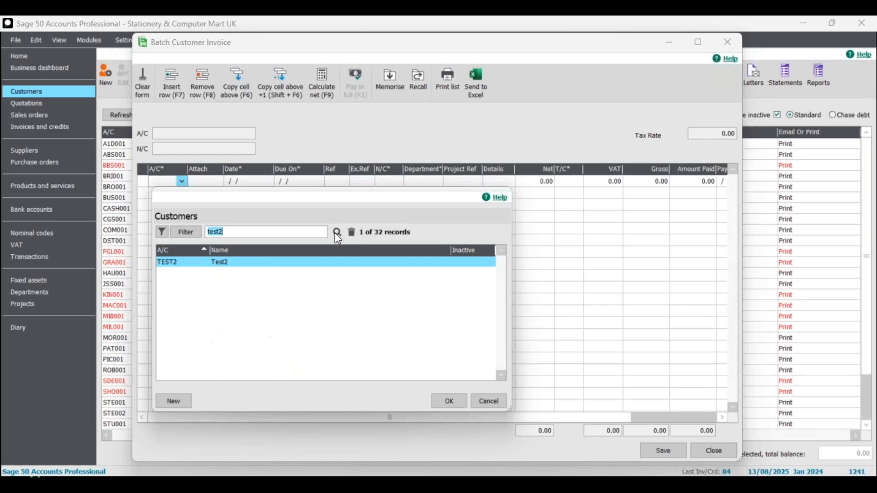
click(451, 402)
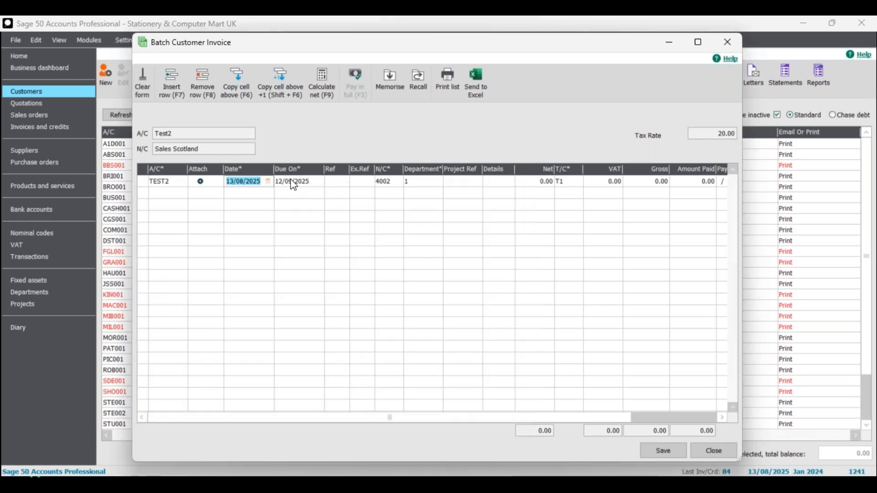
Set the first line's reference to 004 and amount to 100, then calculate its net value.
click(343, 182)
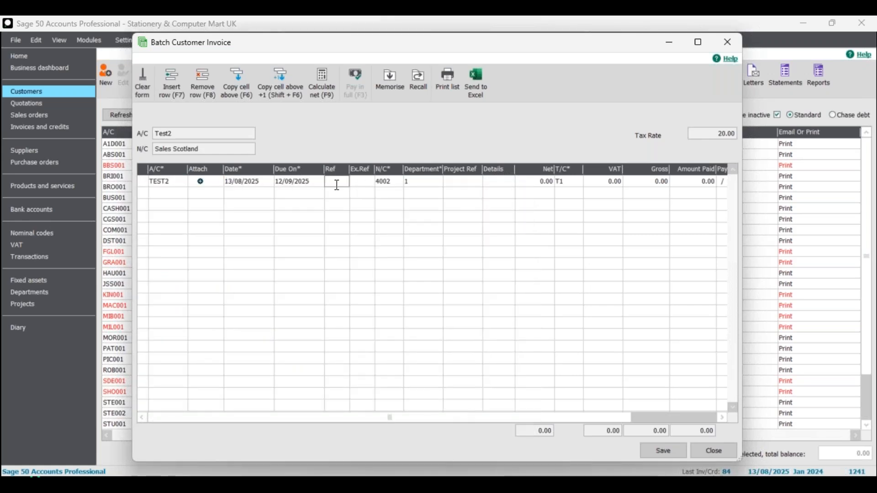
text(004)
click(547, 181)
text(100)
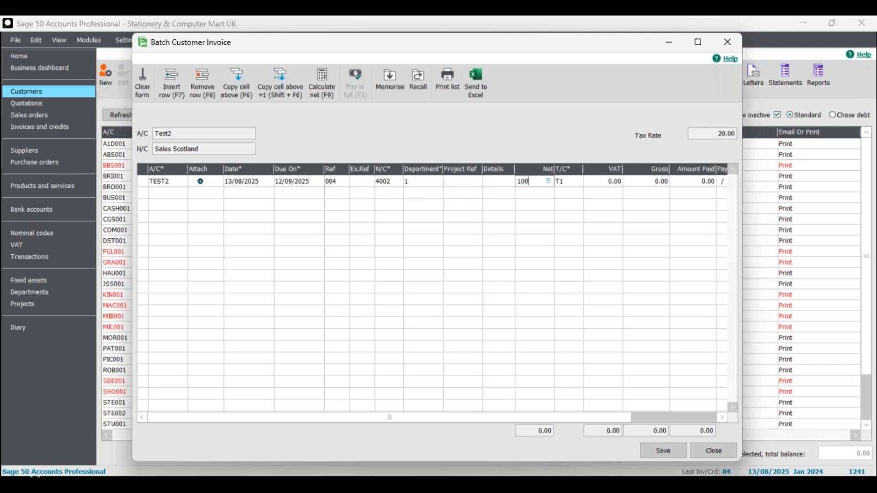
click(321, 82)
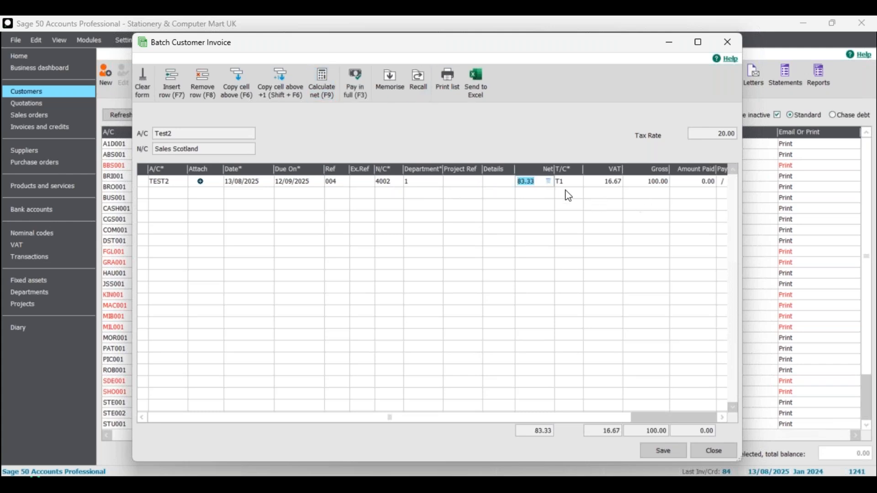
Start a second invoice line and search for and select customer TEST2 for it.
click(179, 194)
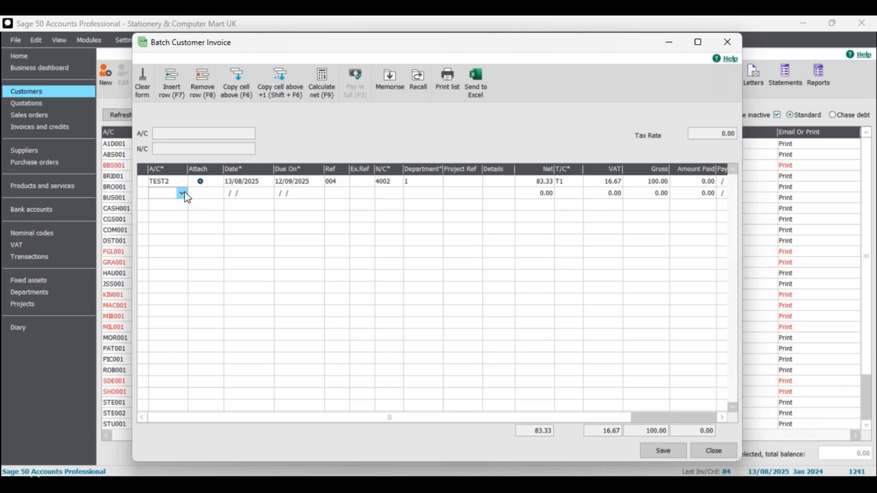
click(183, 193)
text(te)
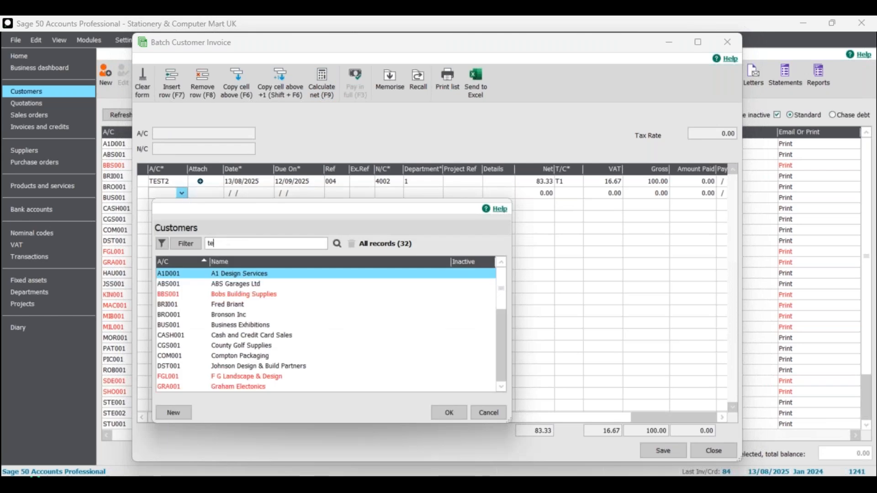
text(st2)
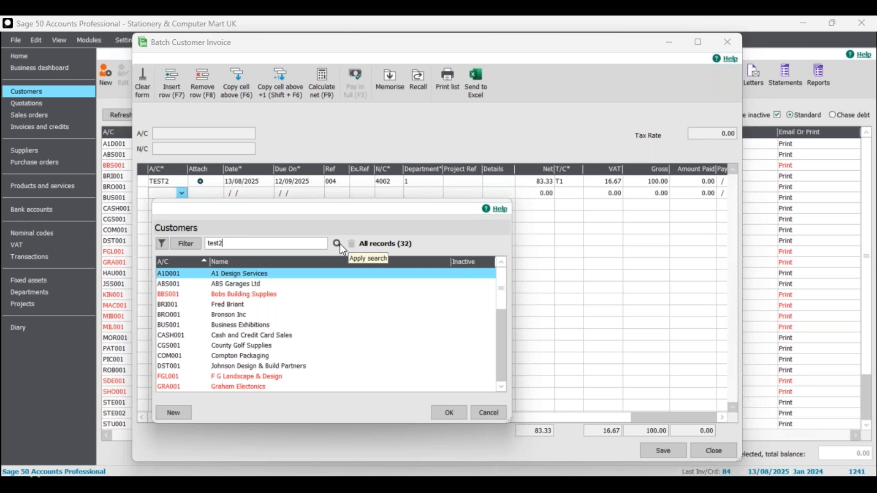
click(336, 244)
click(450, 413)
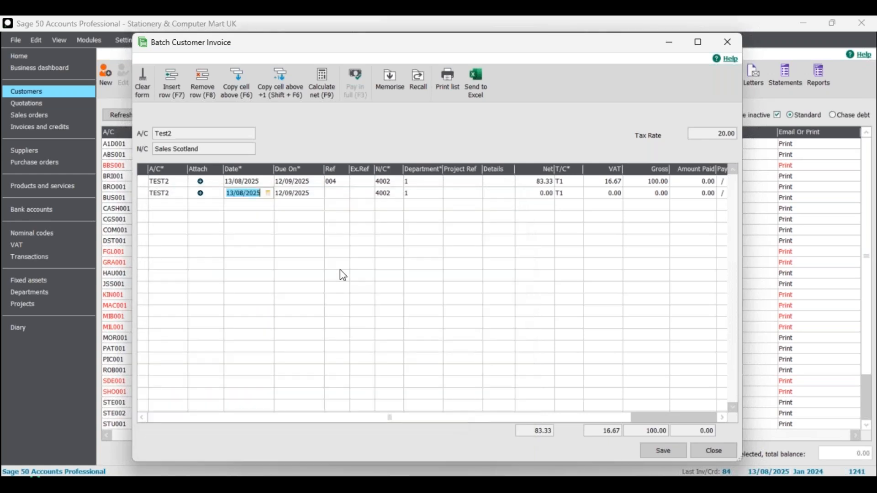
Set the second line's reference to 004 and amount to 100, then calculate its net value.
click(334, 194)
text(004)
click(547, 197)
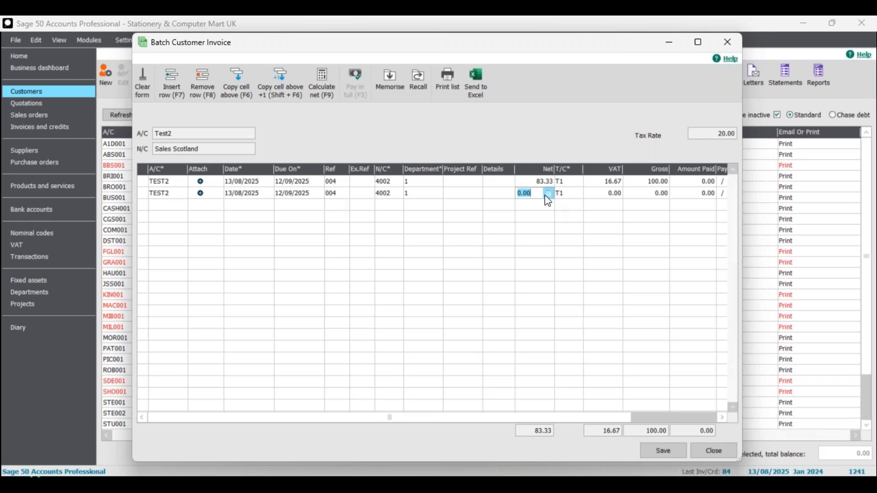
text(100)
click(319, 80)
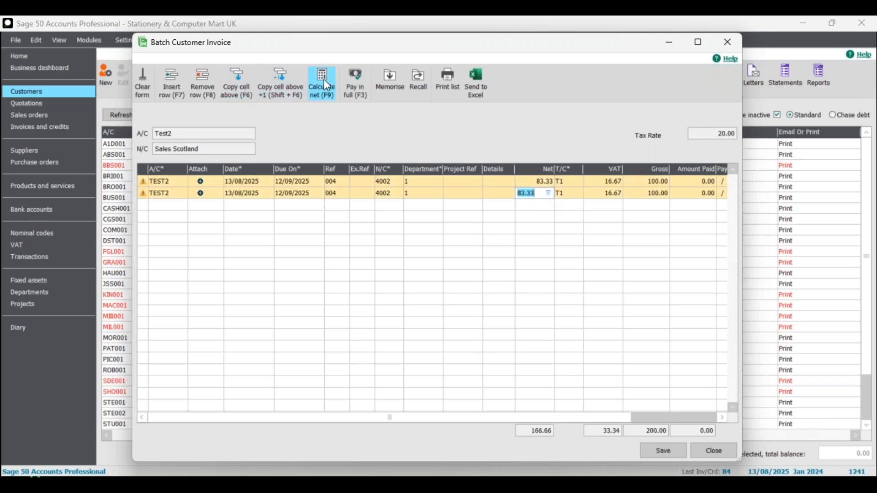
Enter Products as the first line's details and Service as the second line's details.
click(149, 205)
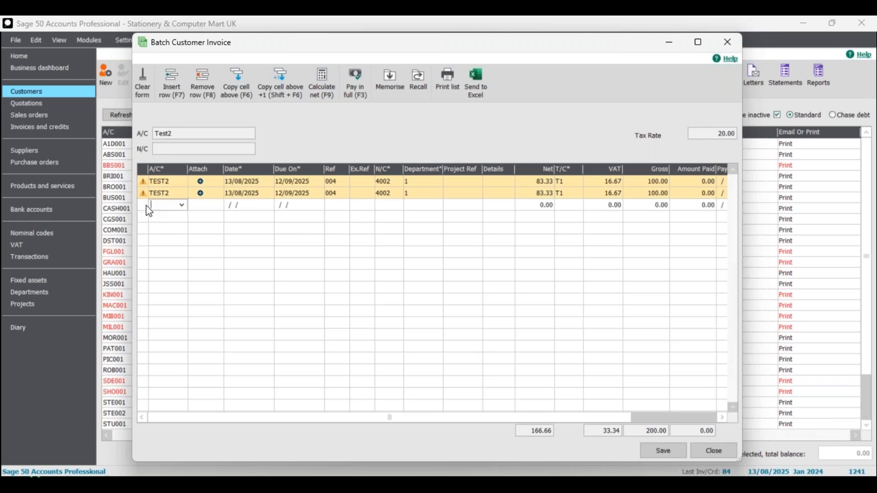
click(181, 205)
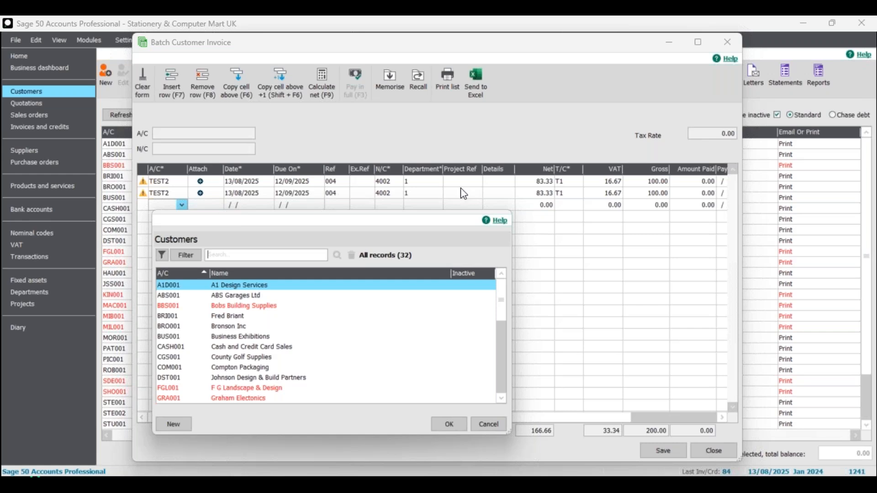
click(497, 180)
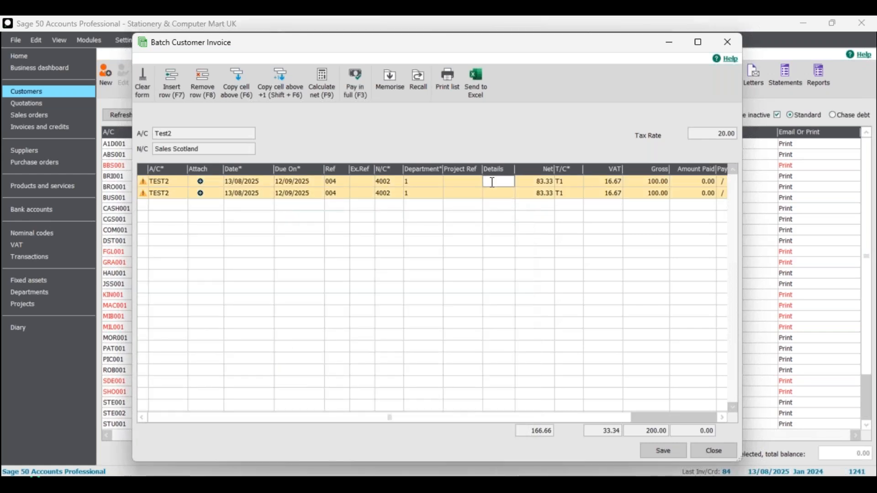
text(Products)
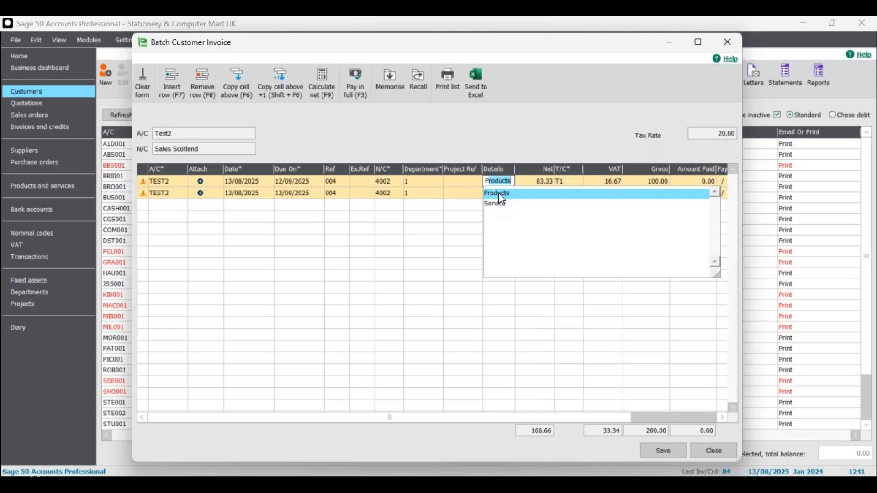
click(498, 191)
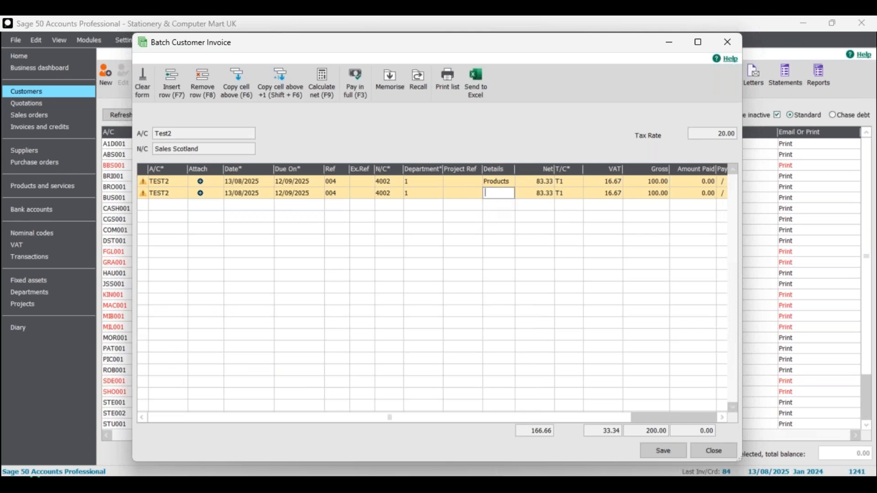
text(Service)
key(Tab)
Add a third invoice line for customer TEST2.
click(166, 205)
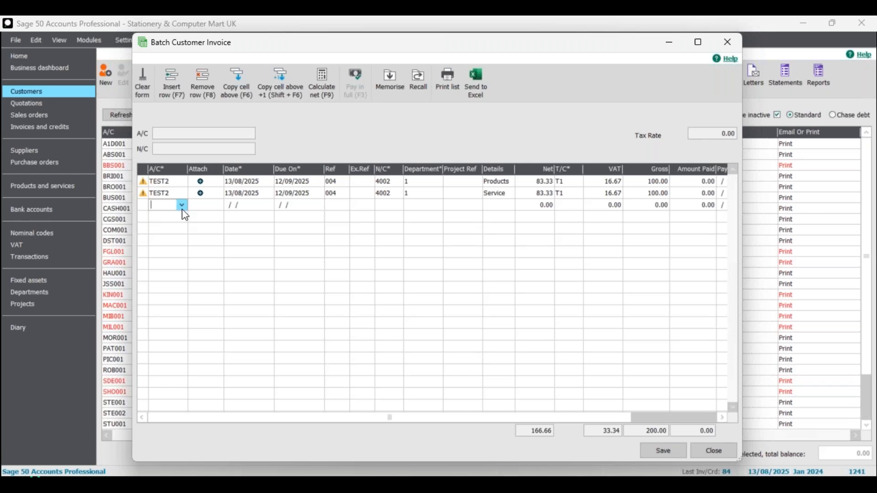
click(182, 207)
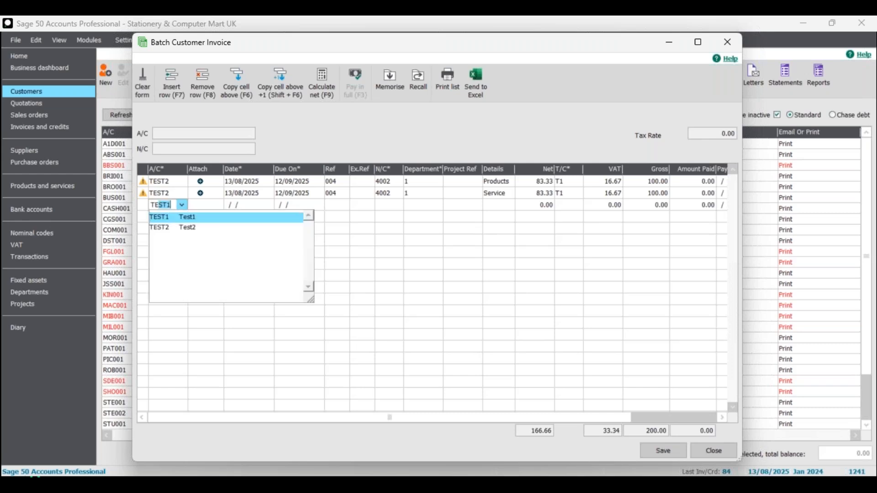
click(174, 228)
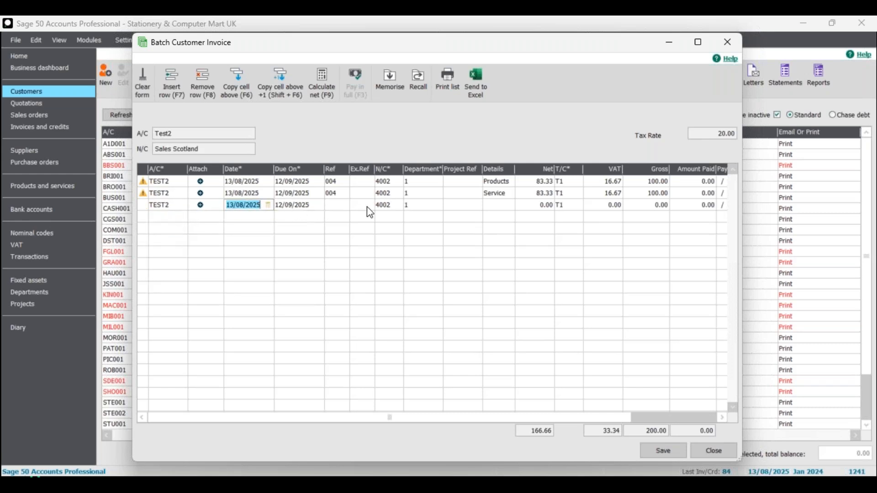
Set the third line's reference to 005, details to Service and amount to 100, then calculate its net.
click(336, 206)
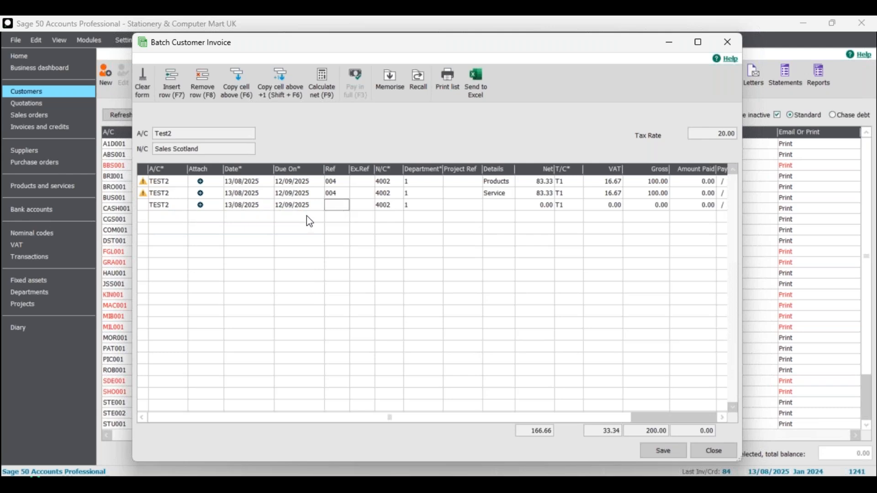
text(005)
click(508, 205)
text(Service)
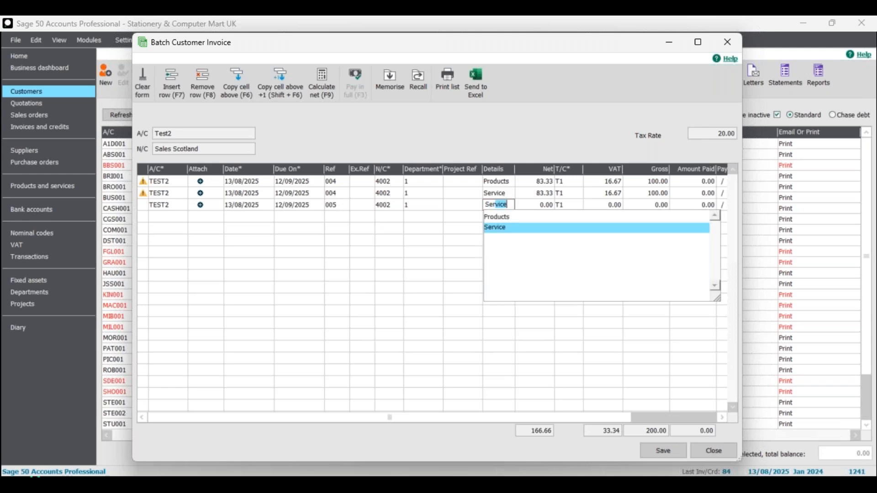
click(532, 206)
text(100)
click(325, 82)
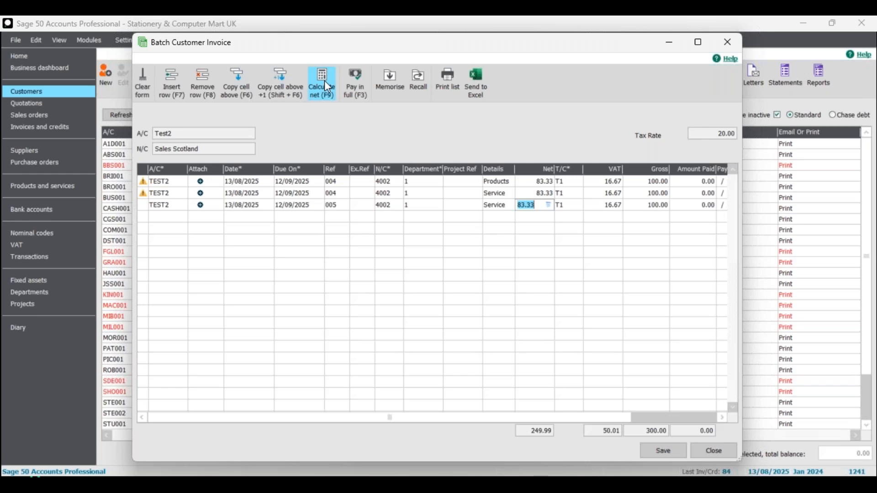
Save the batch of invoices, accepting the possible duplicates warning, and close the batch window.
drag(584, 416, 358, 419)
click(657, 449)
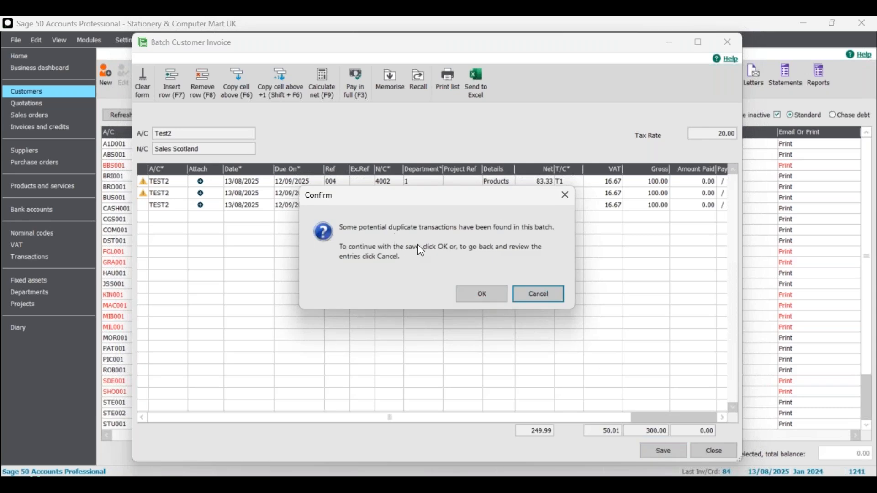
drag(454, 196, 445, 241)
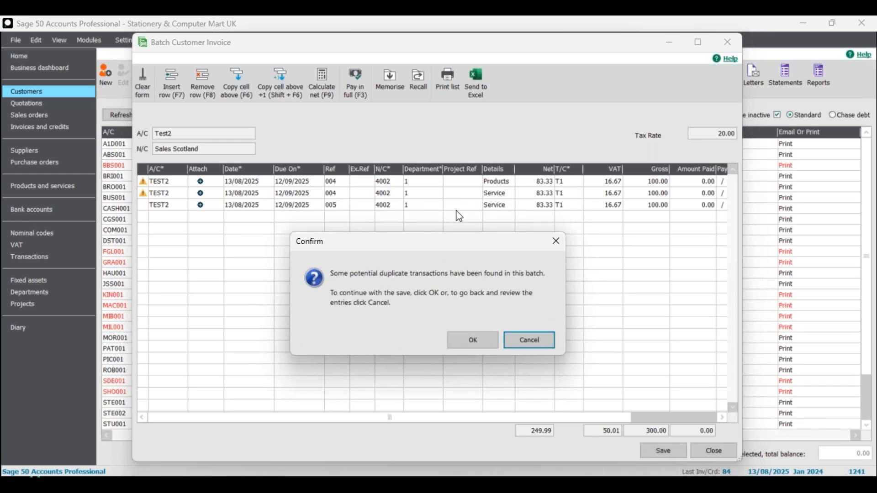
click(475, 339)
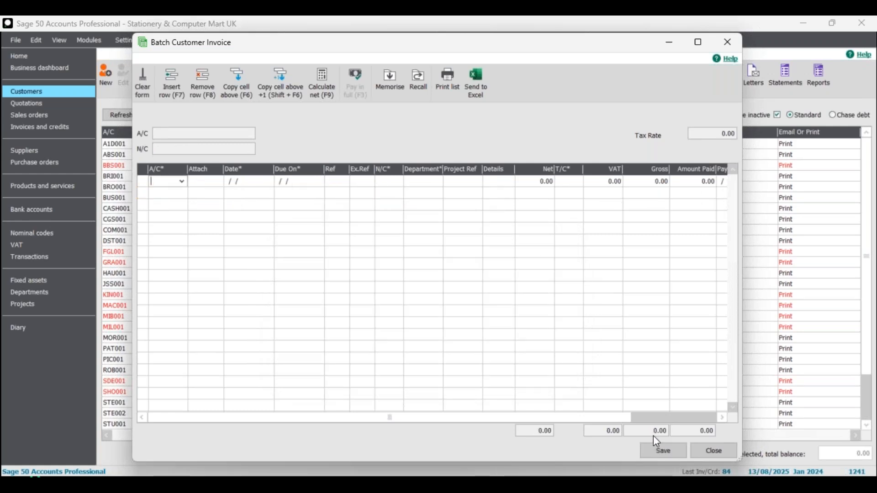
click(711, 451)
Search the customer list for test2 and open its Activity window.
click(232, 116)
text(test2)
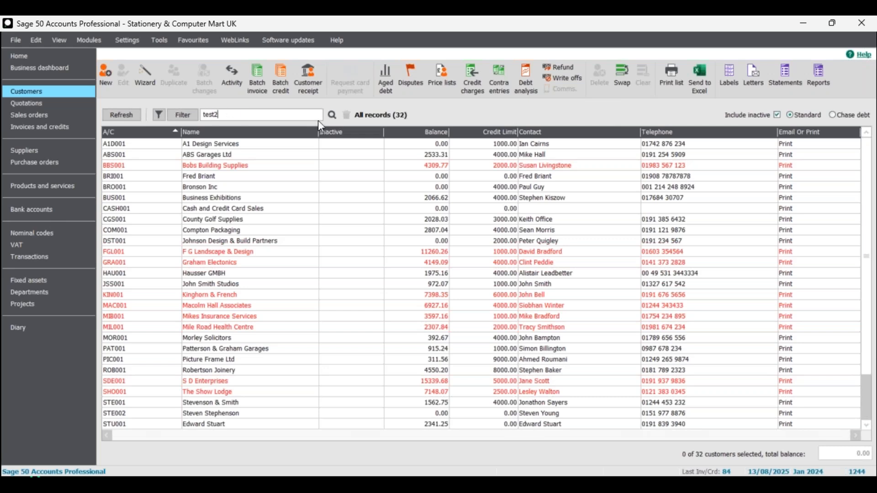
click(332, 114)
click(225, 145)
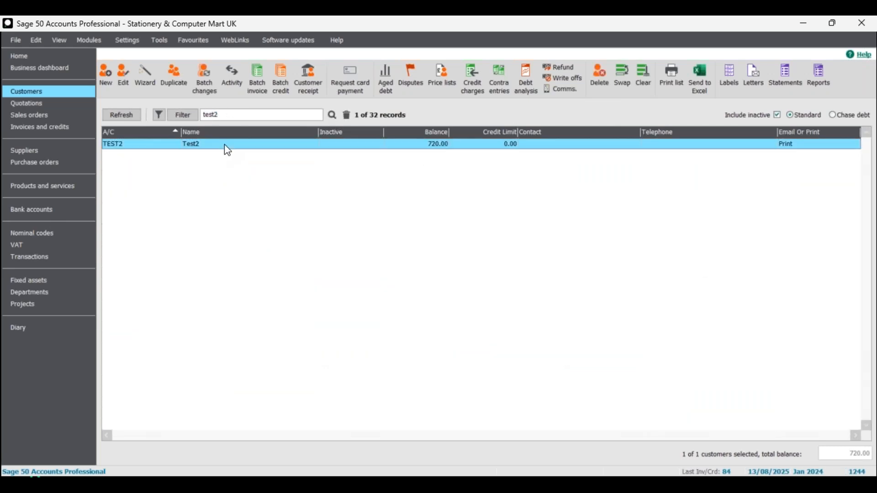
click(232, 81)
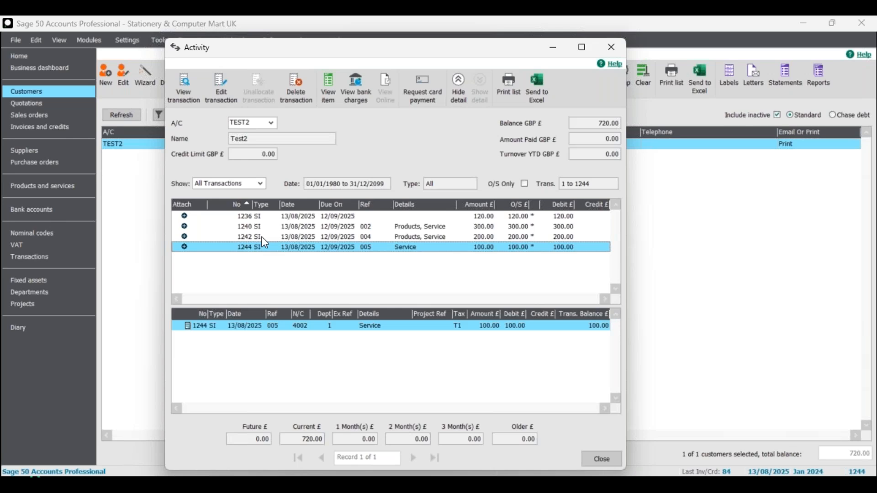
Examine TEST2's invoices 004 and 005 and their item lines in the Activity window.
click(263, 237)
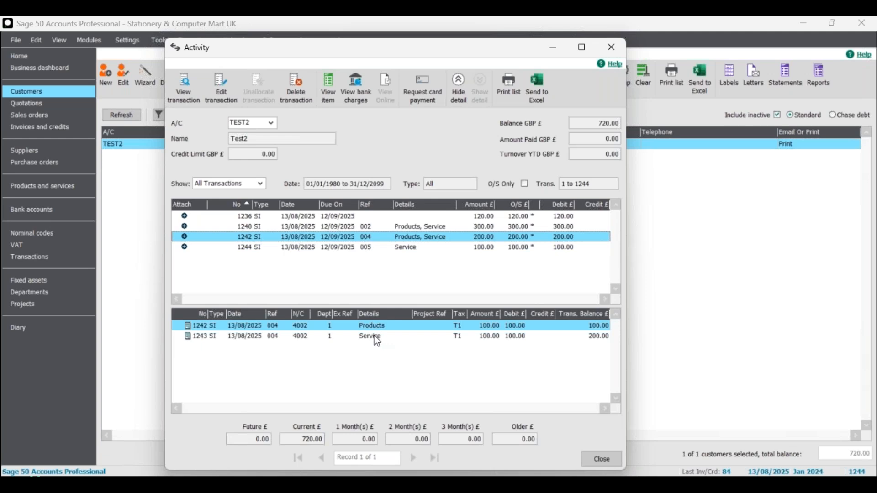
click(375, 337)
double_click(347, 249)
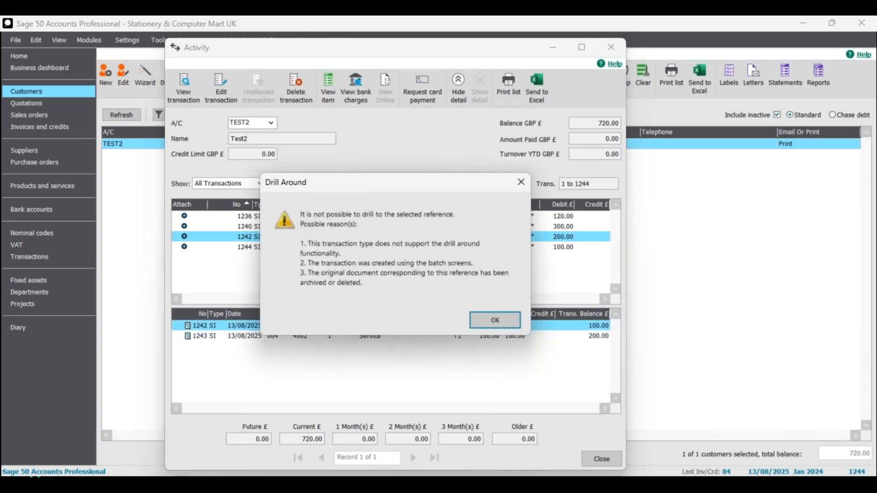
click(522, 182)
click(366, 248)
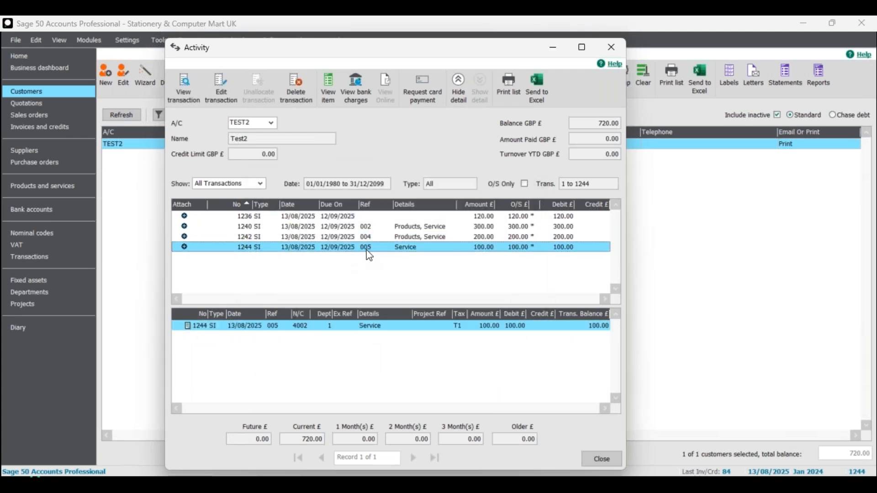
click(368, 239)
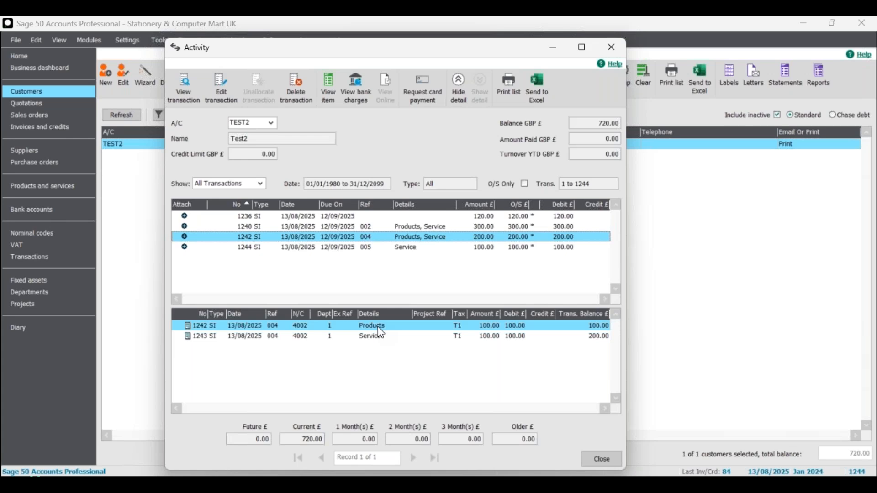
Close the Activity window, open a batch customer invoice and enter Create as the first TEST2 line's details.
click(613, 48)
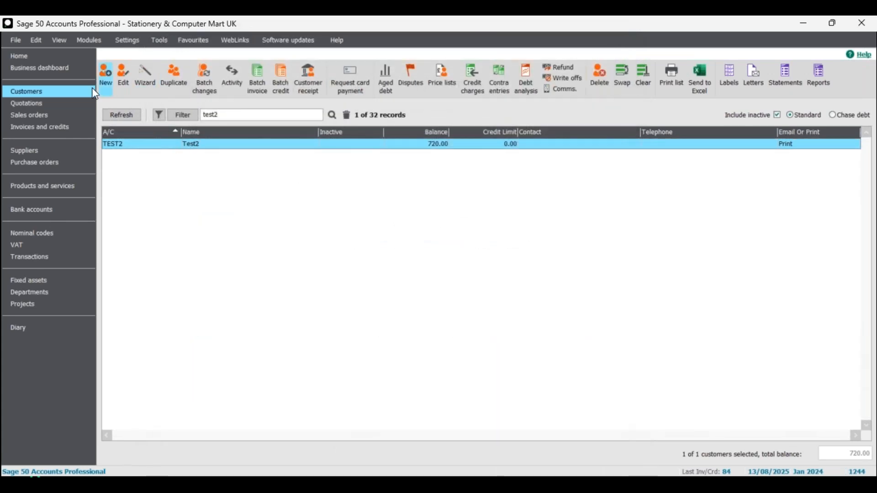
click(257, 74)
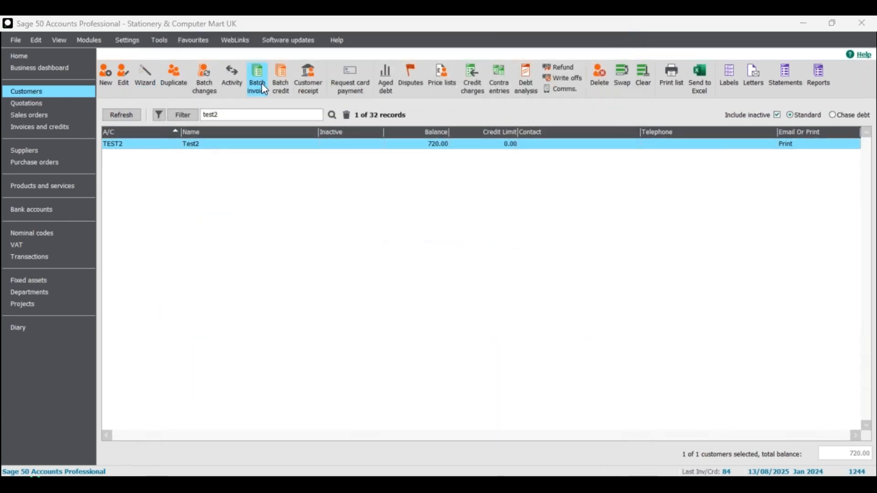
click(492, 183)
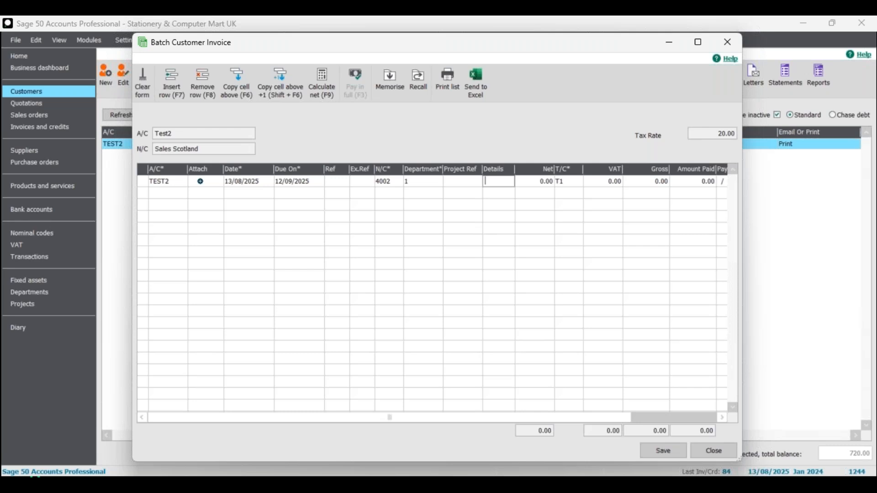
text(Create)
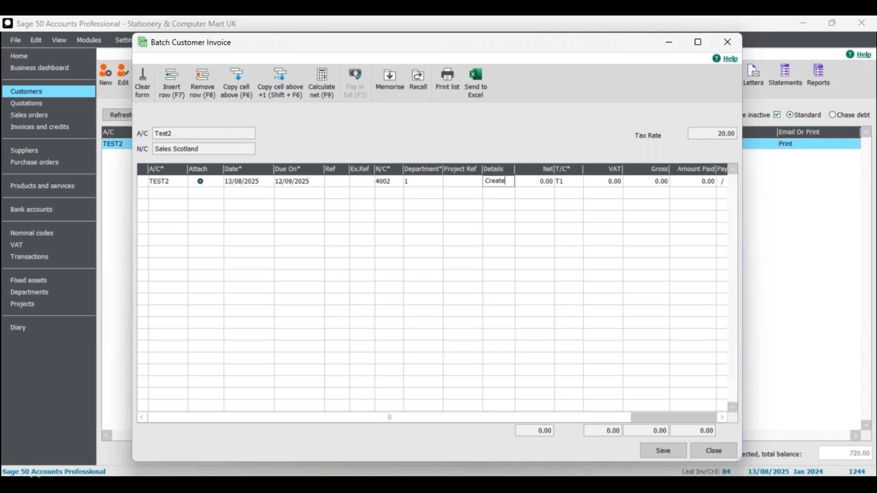
Add a second TEST2 line with details Create.
click(182, 194)
click(182, 193)
click(228, 275)
click(447, 413)
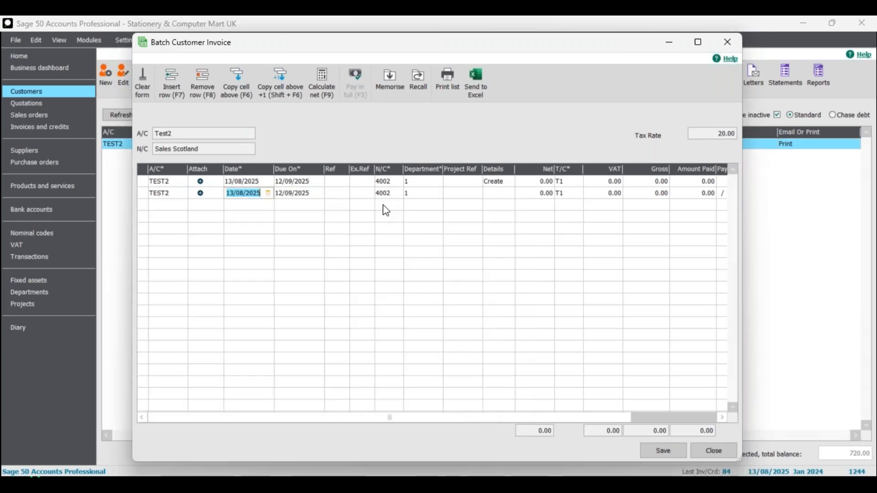
click(499, 193)
text(Create)
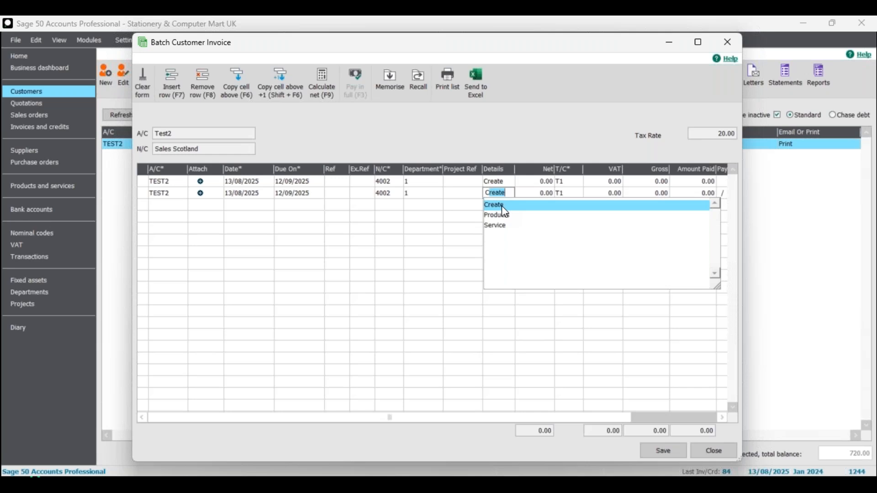
key(Tab)
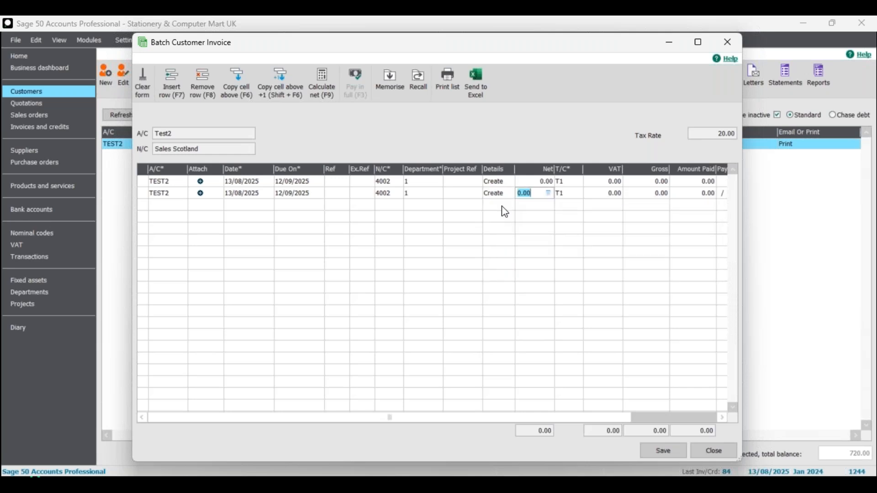
click(493, 196)
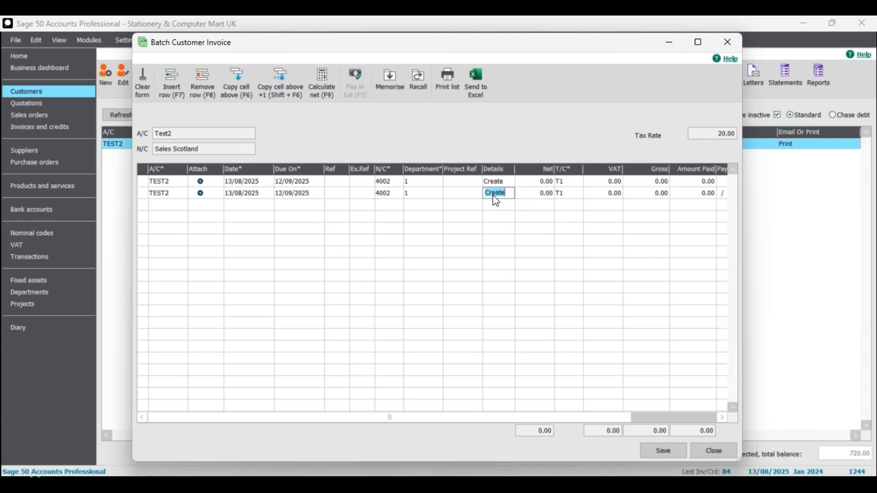
text(Products)
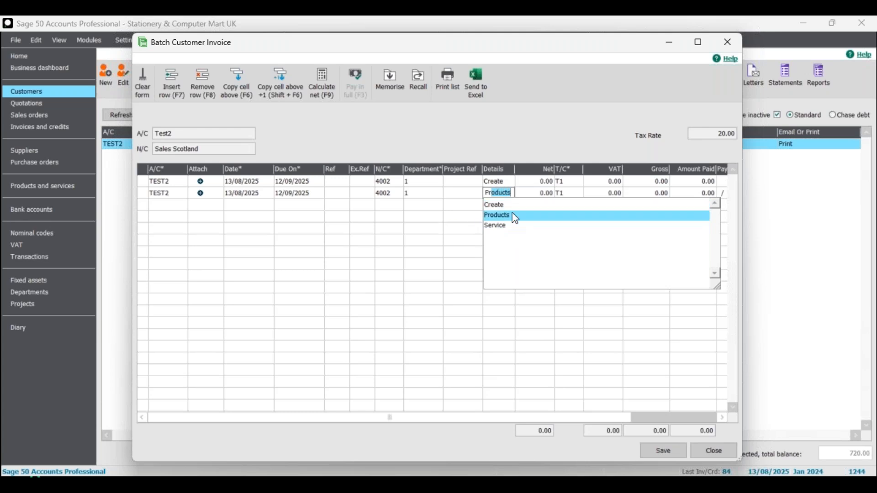
click(511, 204)
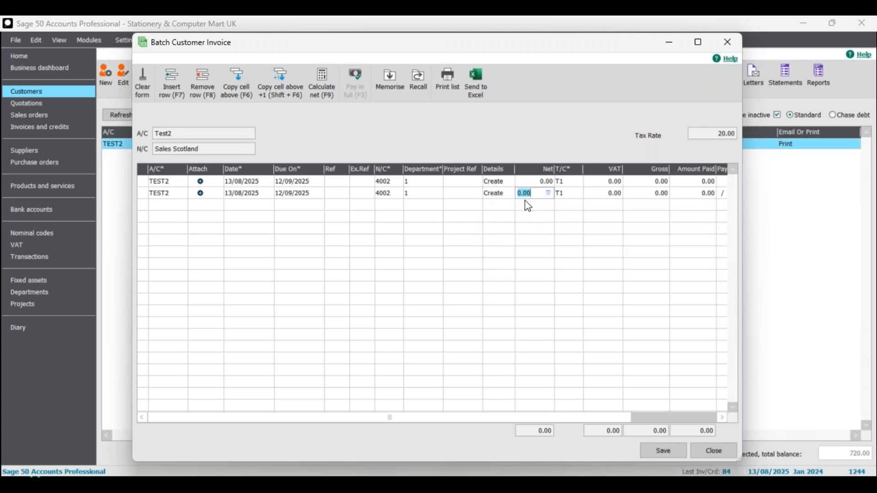
Add a third TEST2 line with details Matt.
click(172, 205)
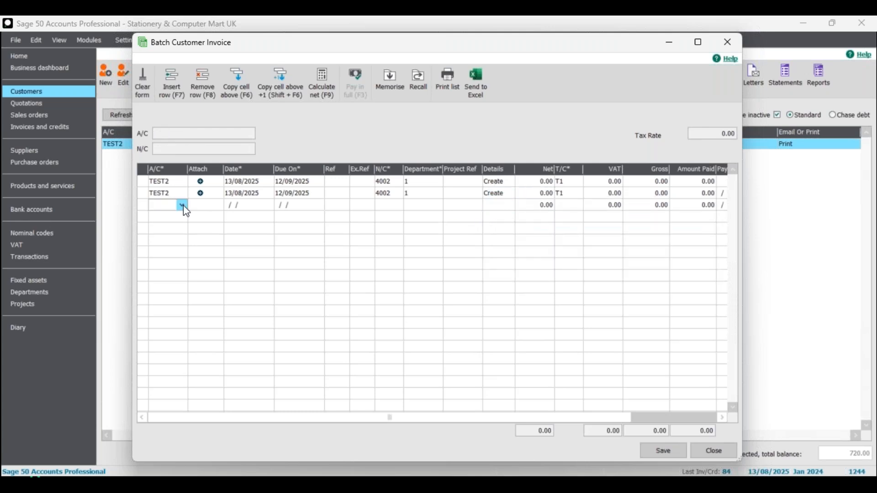
click(182, 205)
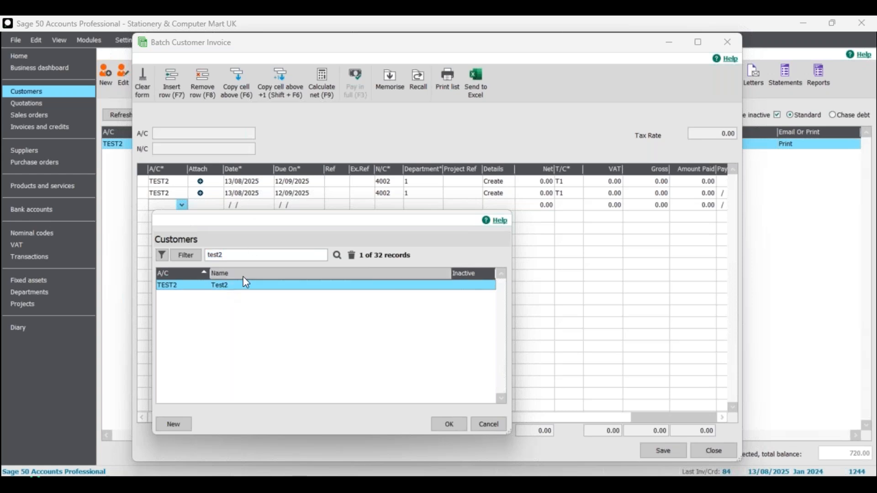
click(452, 424)
click(502, 207)
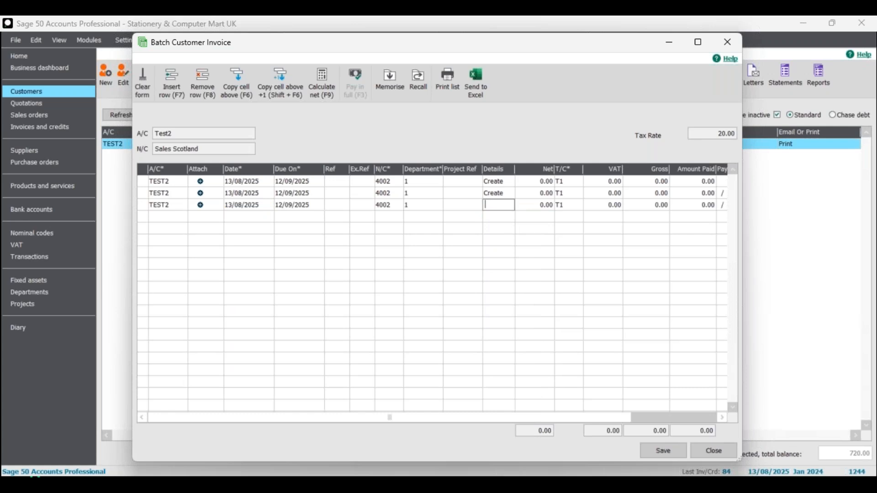
text(Matt)
Add a fourth TEST2 line with details Matt.
click(155, 224)
click(182, 217)
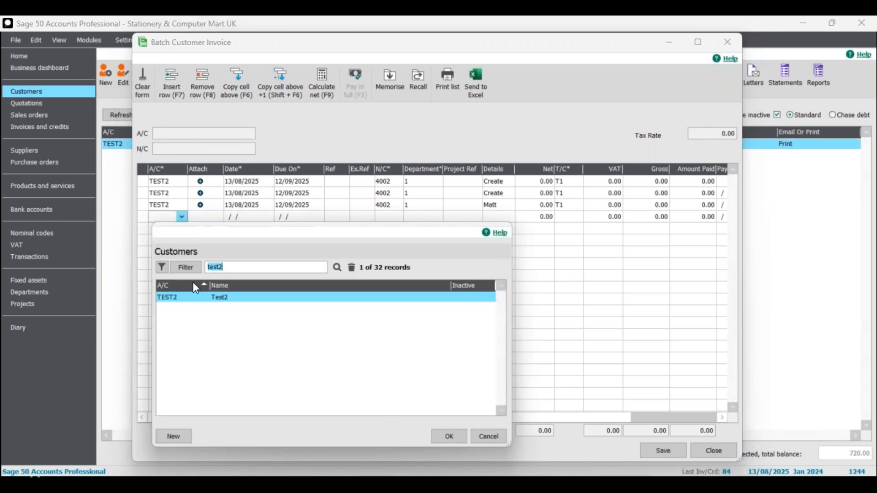
click(440, 437)
click(498, 220)
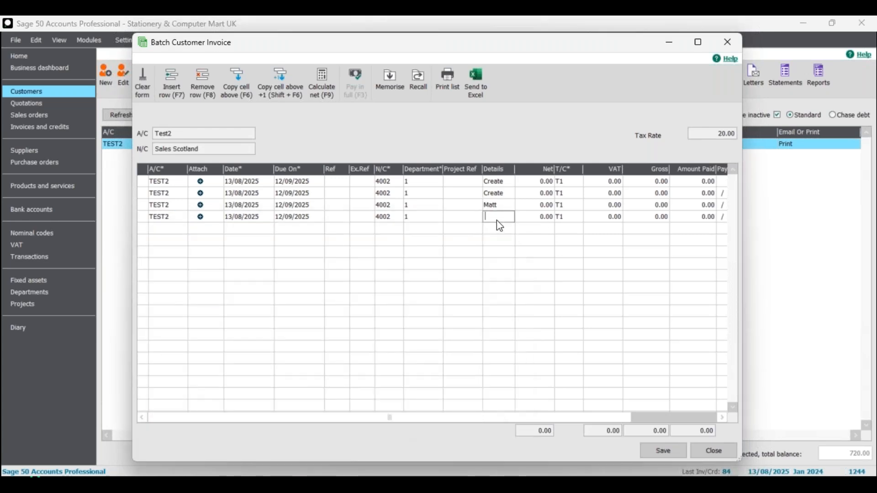
key(space)
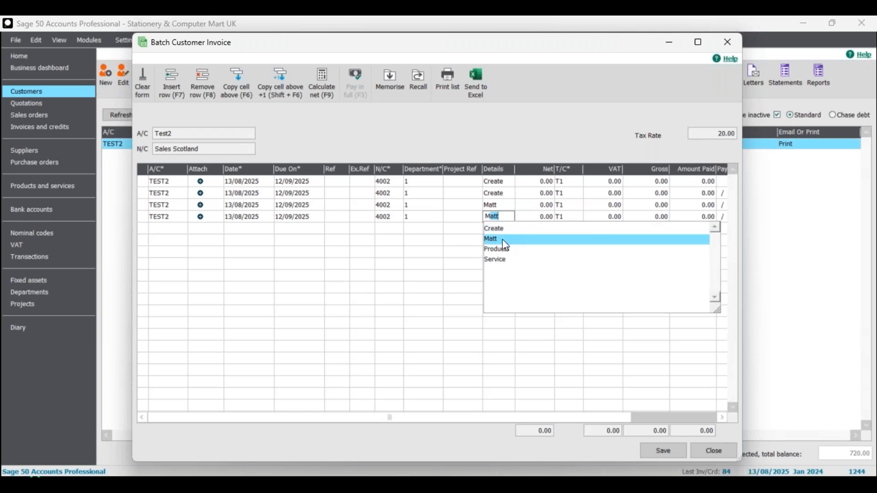
click(505, 243)
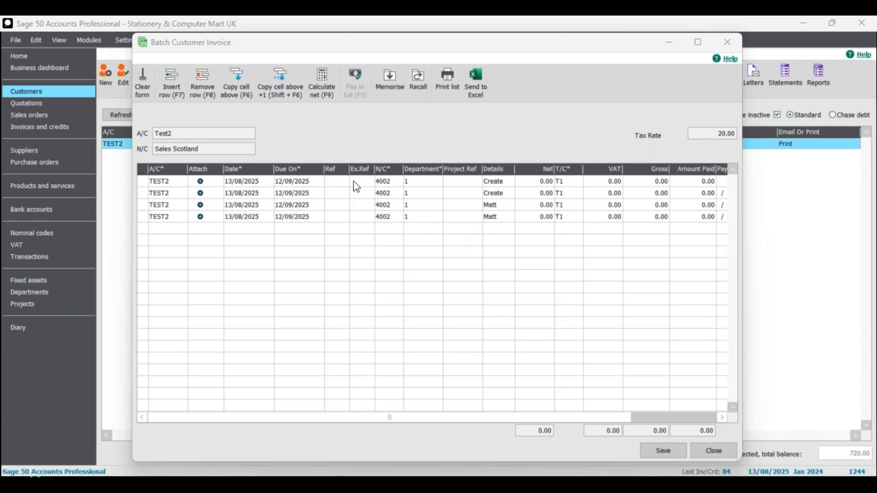
Set the reference of all four lines to 007.
click(339, 185)
text(007)
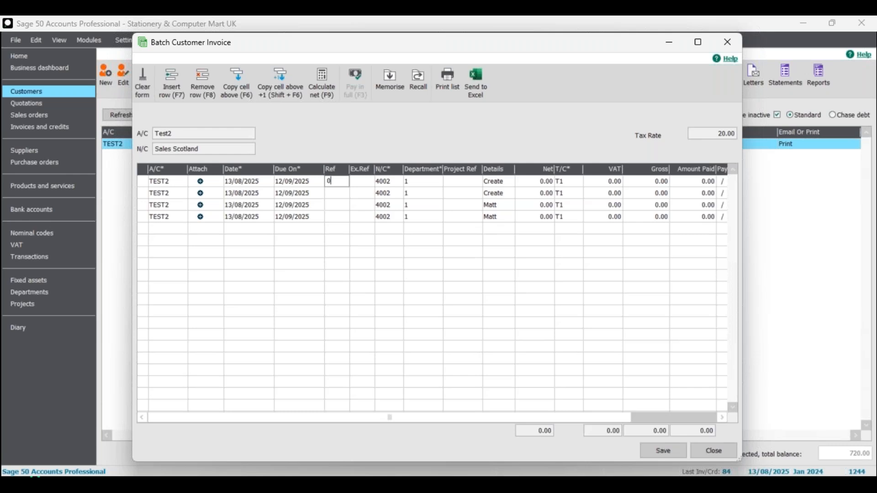
click(338, 192)
text(077)
key(BackSpace)
key(BackSpace)
text(07)
click(339, 205)
text(007)
click(337, 218)
text(007)
Enter 100 as the amount on each of the four lines and calculate their net values.
click(547, 182)
text(100)
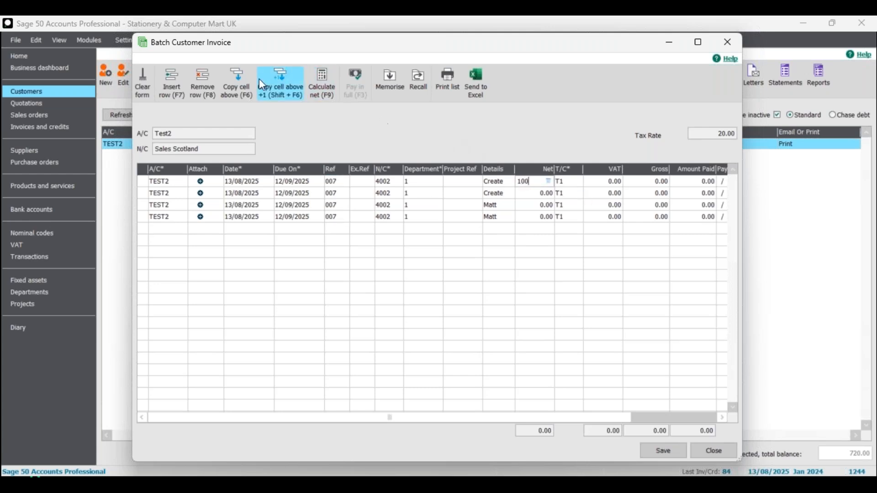
click(328, 89)
click(534, 194)
text(100)
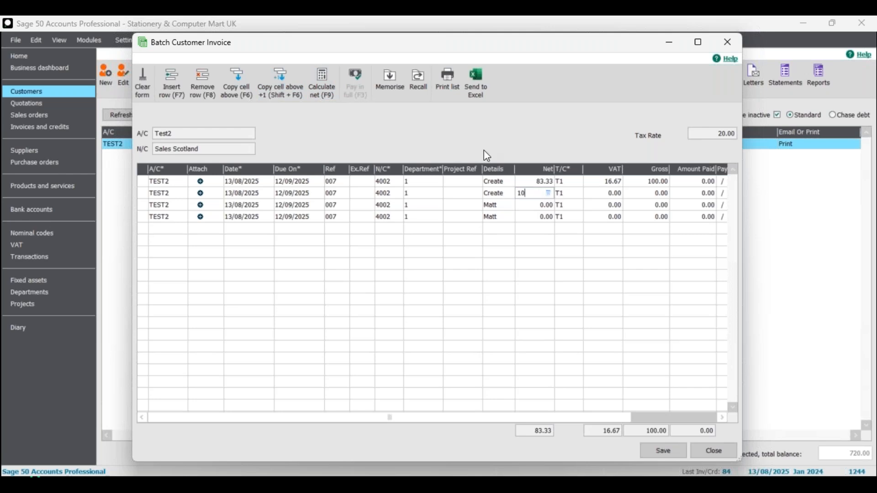
click(320, 81)
click(527, 206)
text(100)
click(326, 86)
click(526, 217)
text(100)
key(F9)
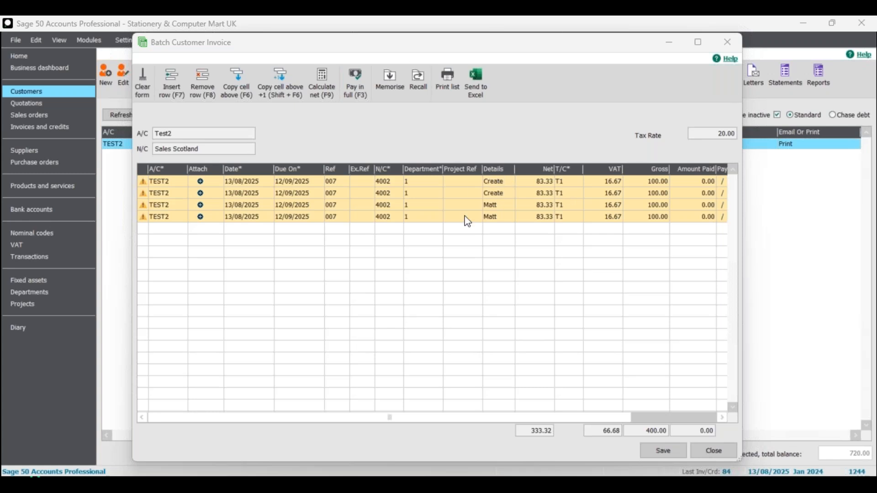
Add a fifth line for account TEST1 with details Matt.
click(167, 227)
click(183, 229)
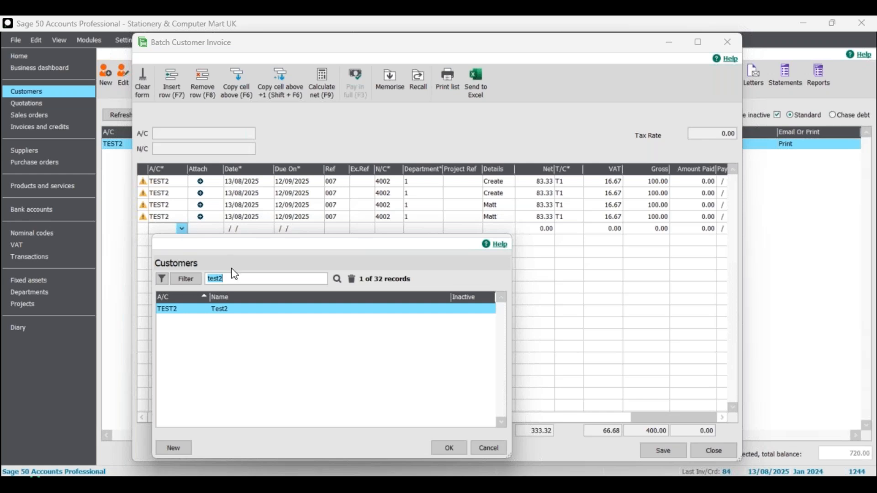
click(493, 448)
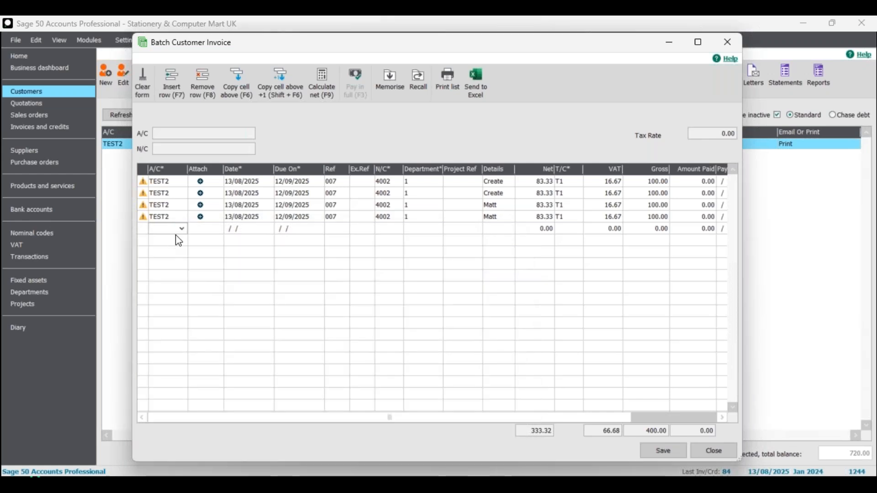
text(TEST)
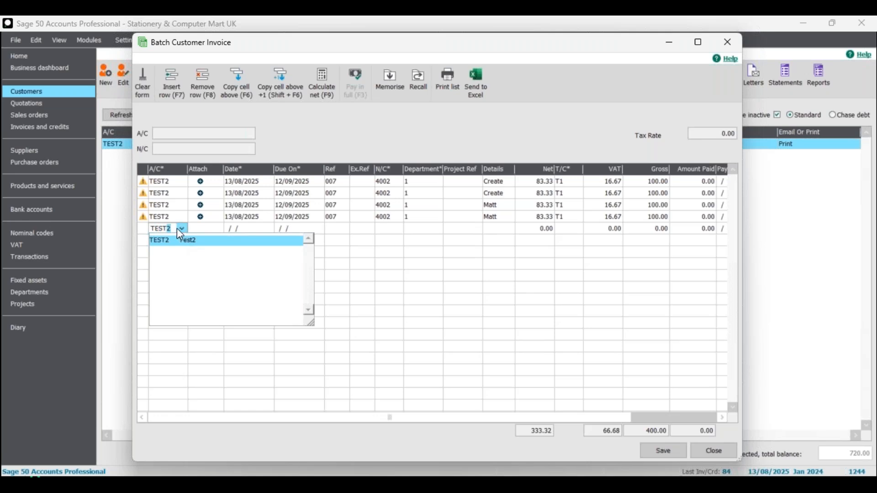
text(1)
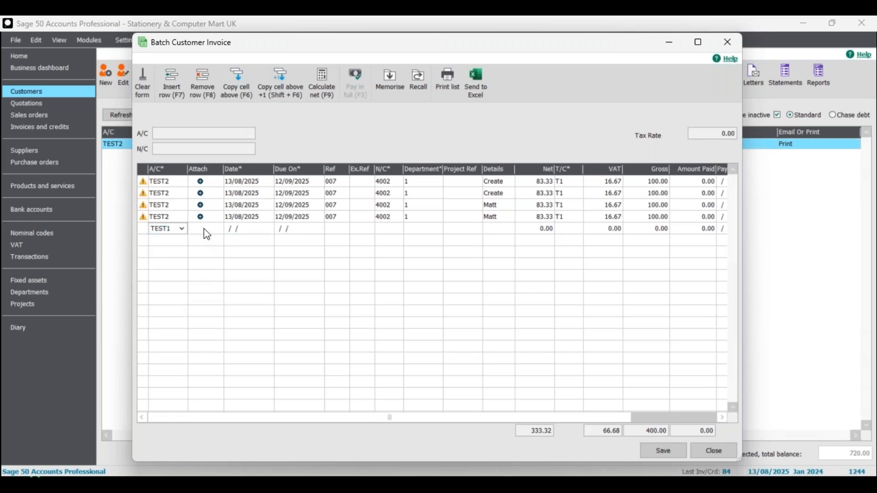
key(Tab)
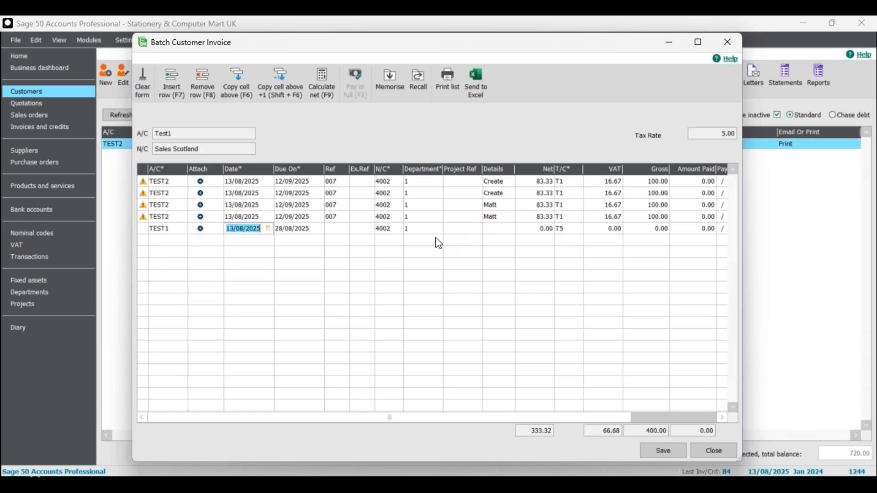
click(496, 229)
text(Matt)
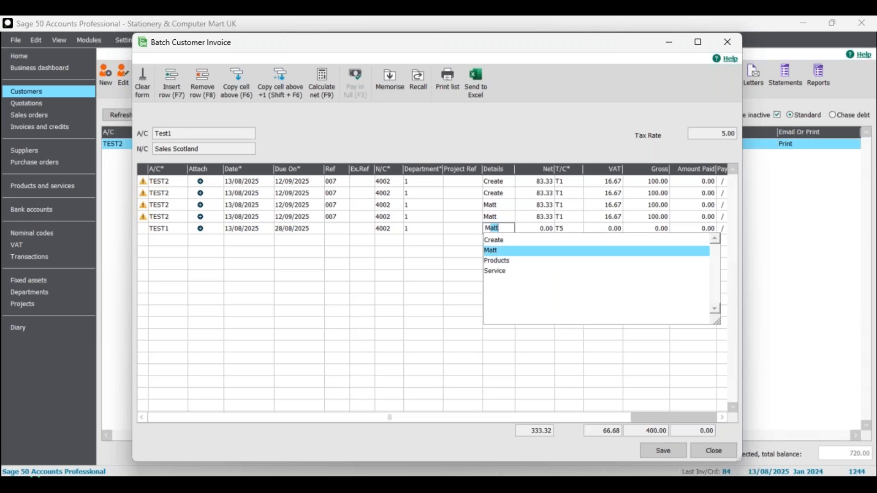
click(509, 250)
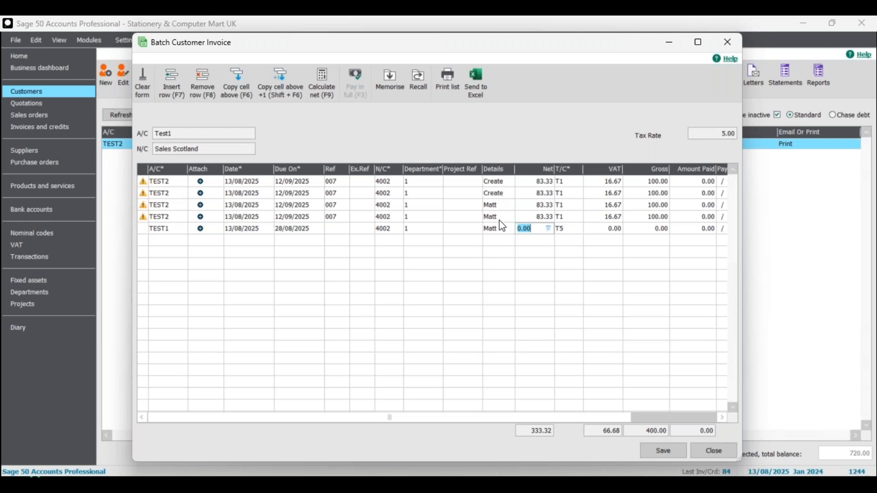
Add a sixth line for account BRI001 with details Matt, clearing the customer search filter.
click(500, 249)
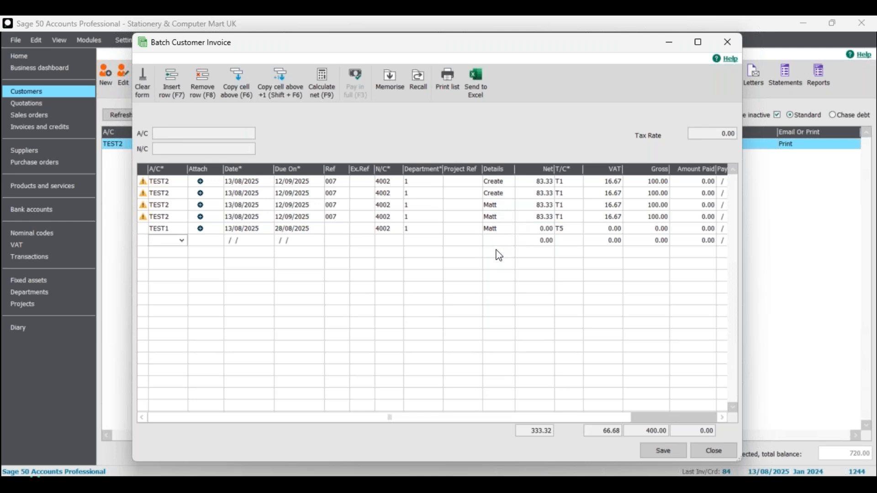
click(182, 241)
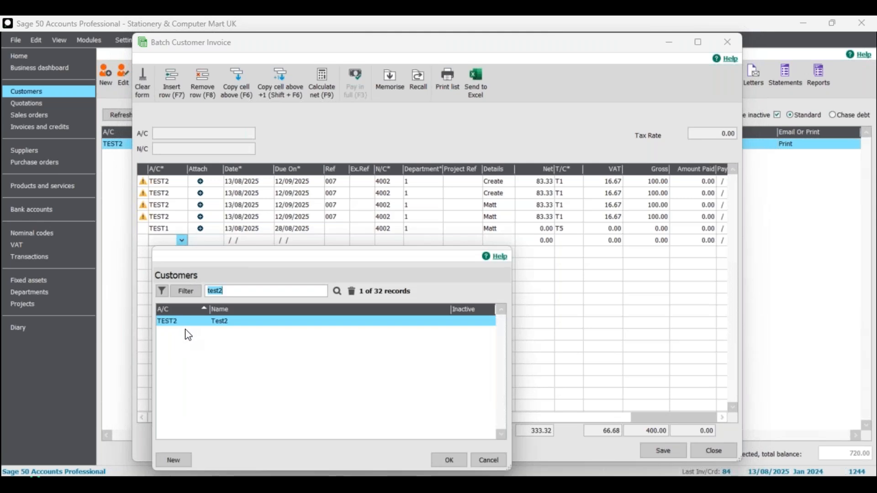
click(351, 291)
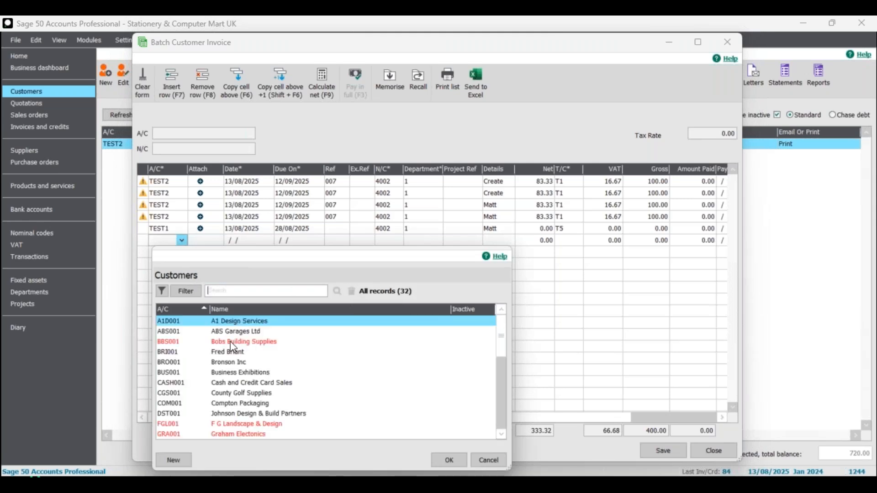
click(231, 355)
click(450, 460)
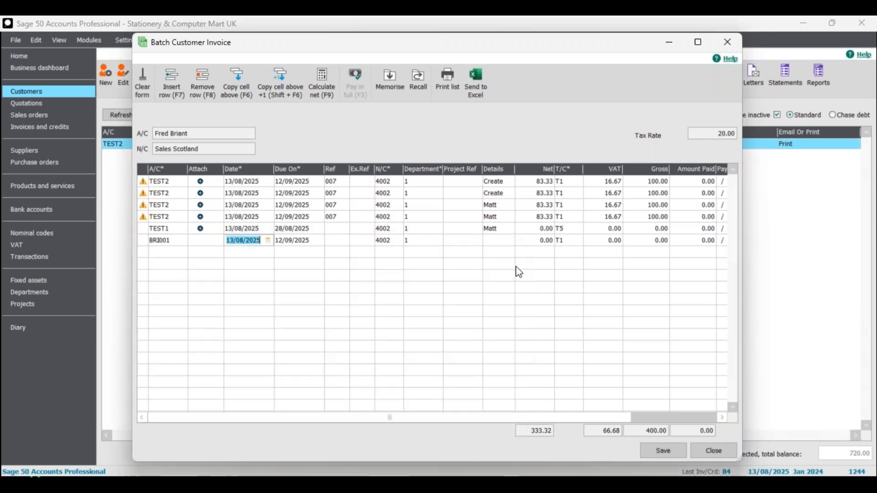
text(Matt)
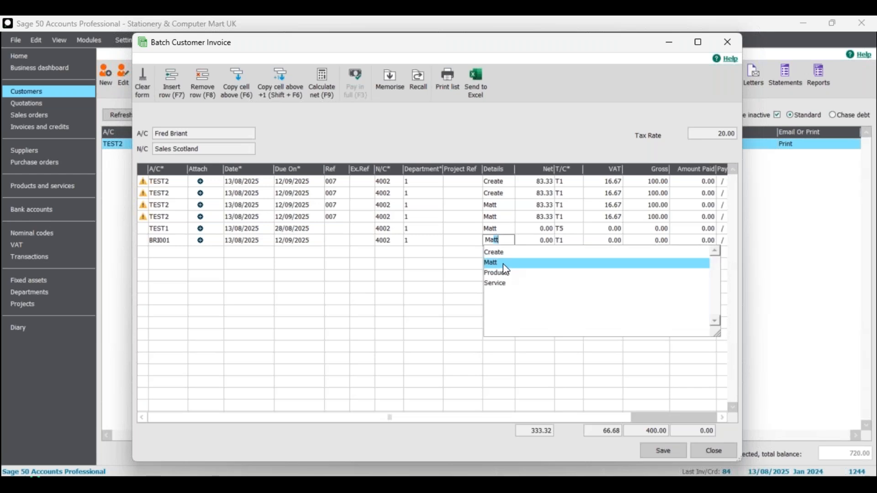
key(Tab)
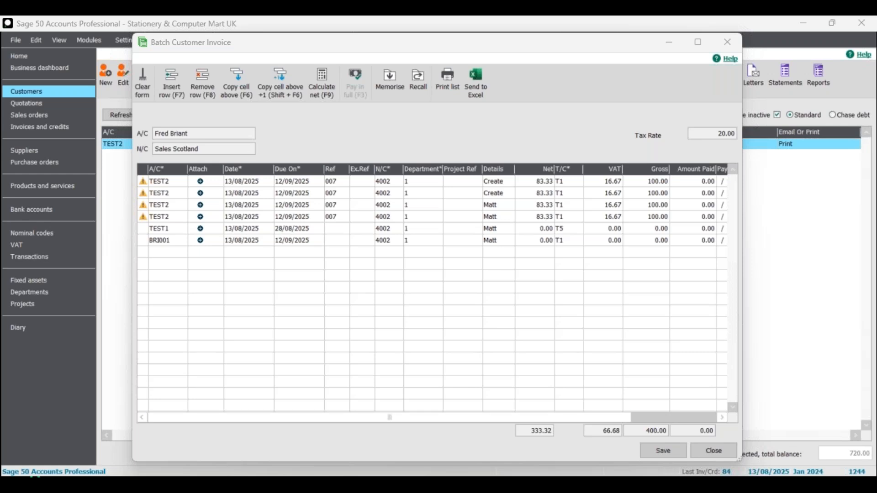
Remove the TEST1 and BRI001 lines from the batch.
click(598, 230)
click(204, 82)
click(204, 82)
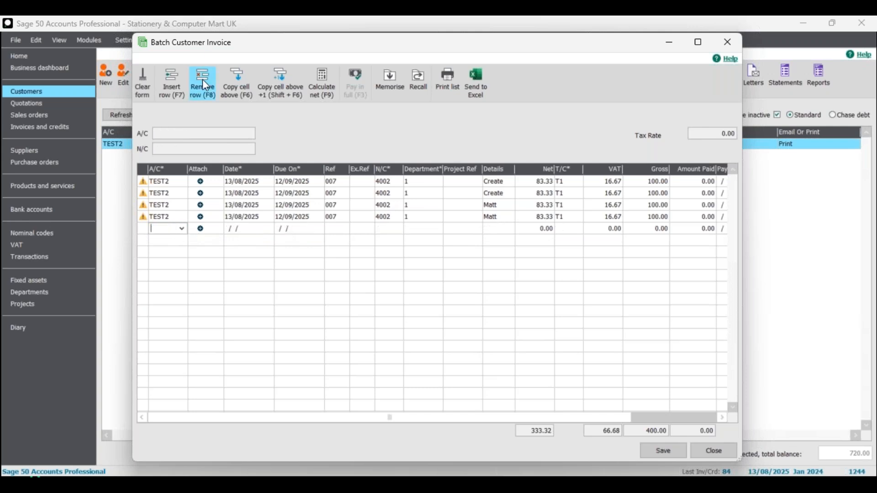
Save the four-line TEST2 batch, accepting the duplicate-transaction warning, and close the batch window.
click(657, 453)
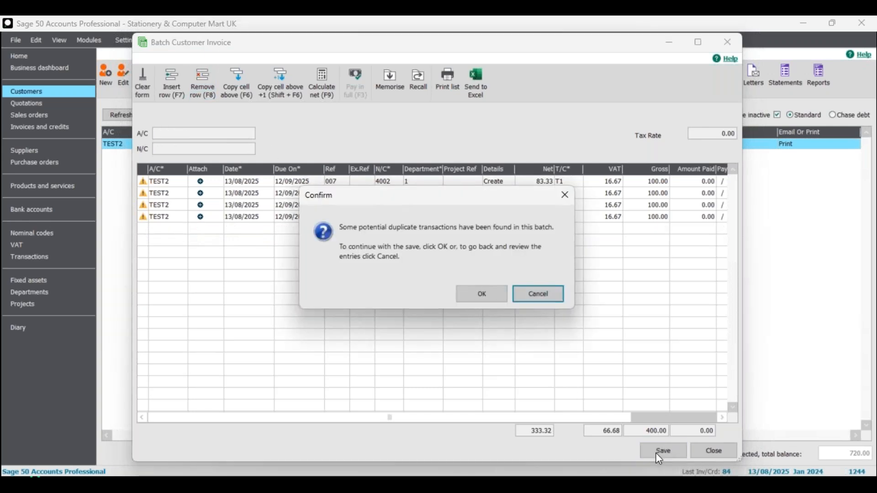
click(482, 297)
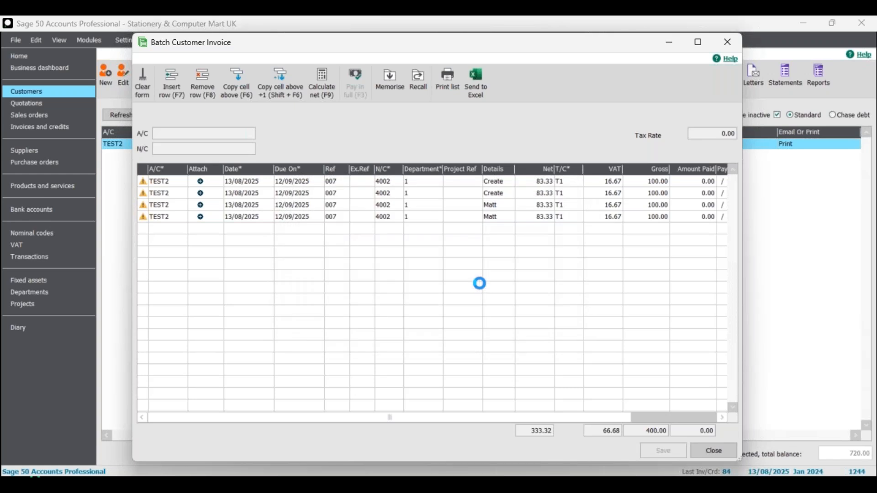
click(714, 451)
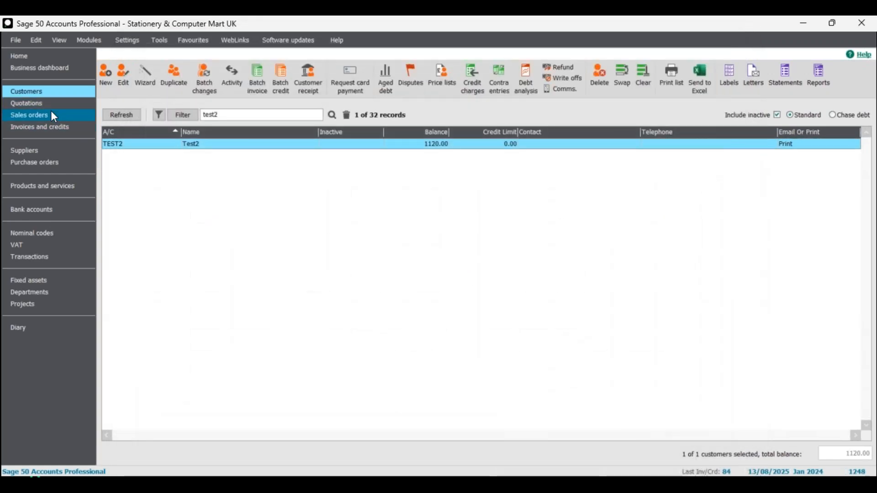
Open a new TEST2 batch invoice, pick Service as the line's details, and close it without saving.
click(48, 150)
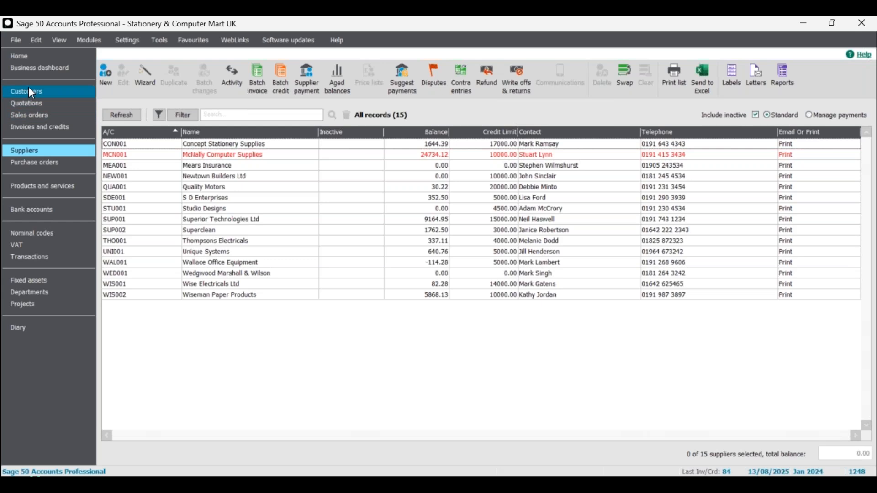
click(29, 88)
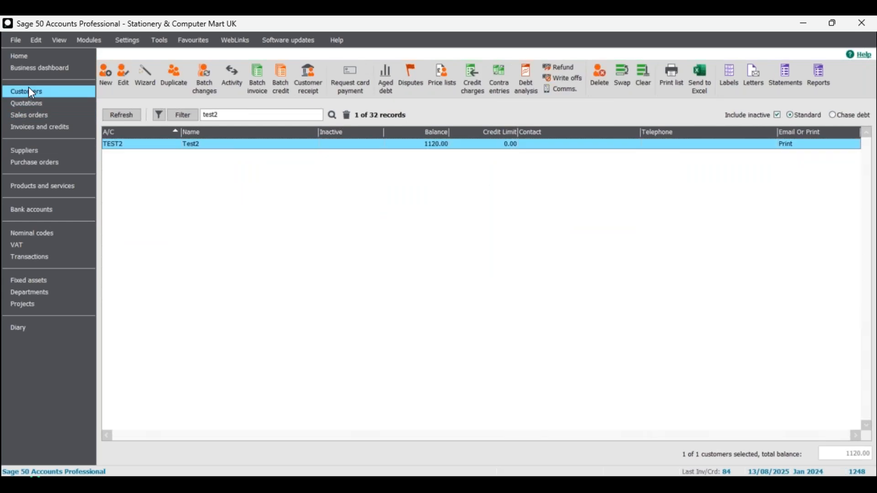
click(258, 79)
click(500, 182)
text(Matt)
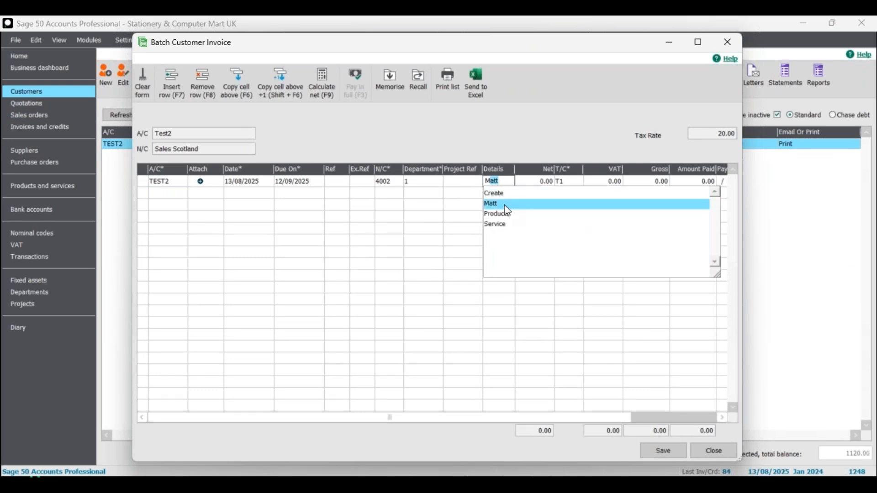
key(Up)
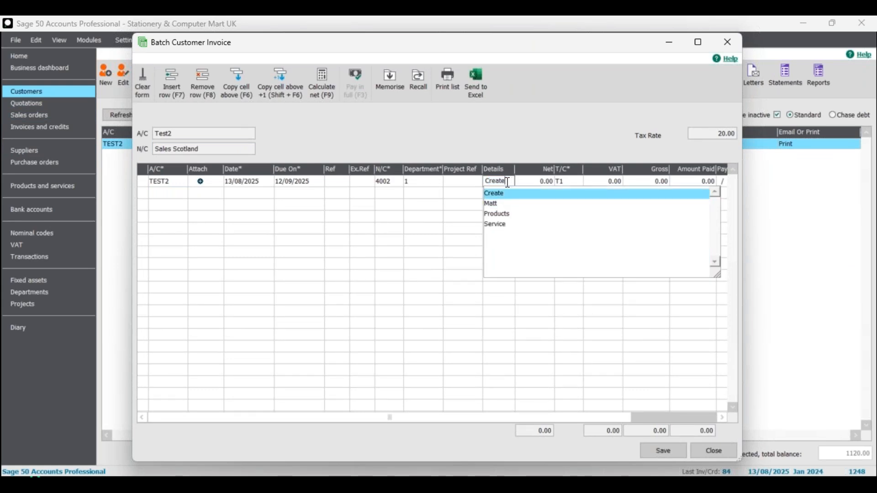
key(Escape)
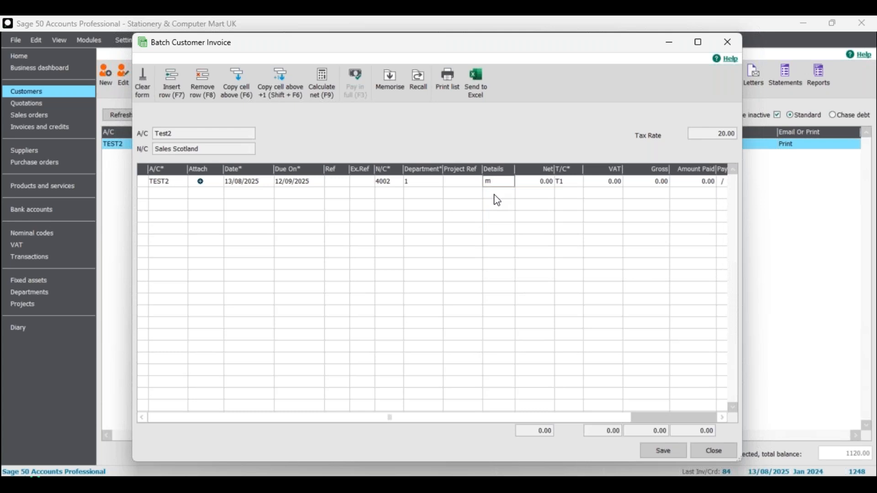
drag(502, 182, 478, 185)
text(c)
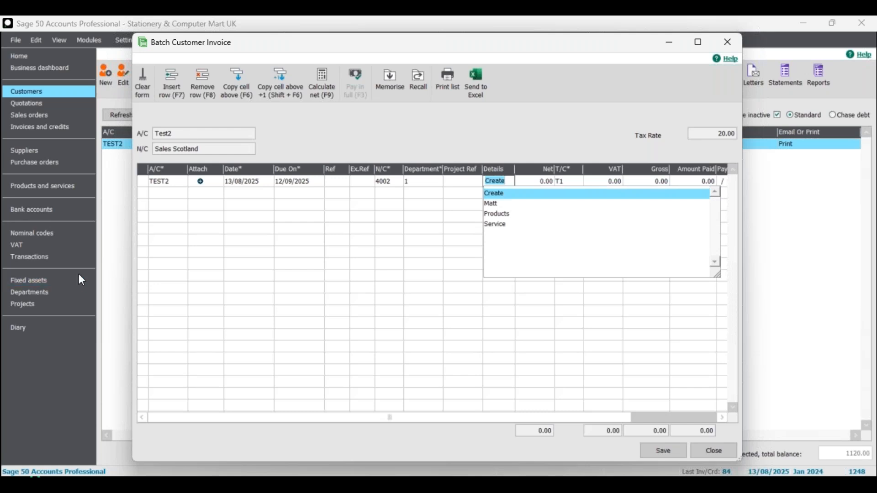
text(s)
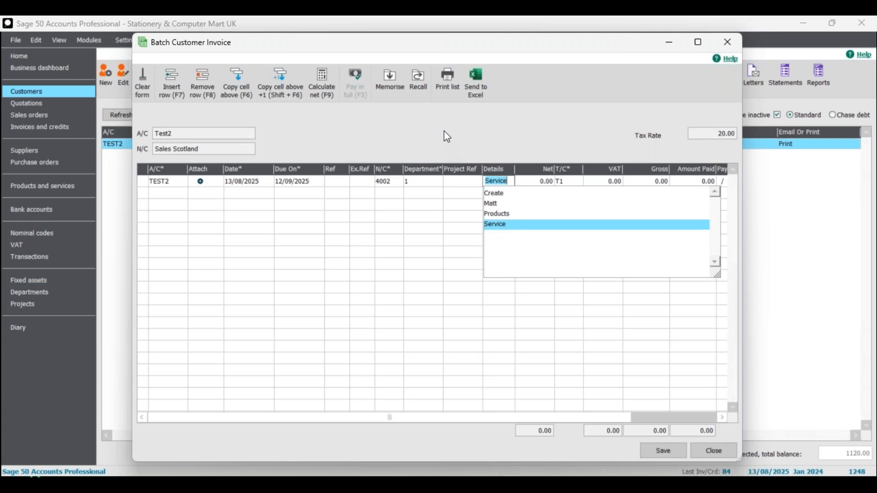
key(Return)
click(501, 196)
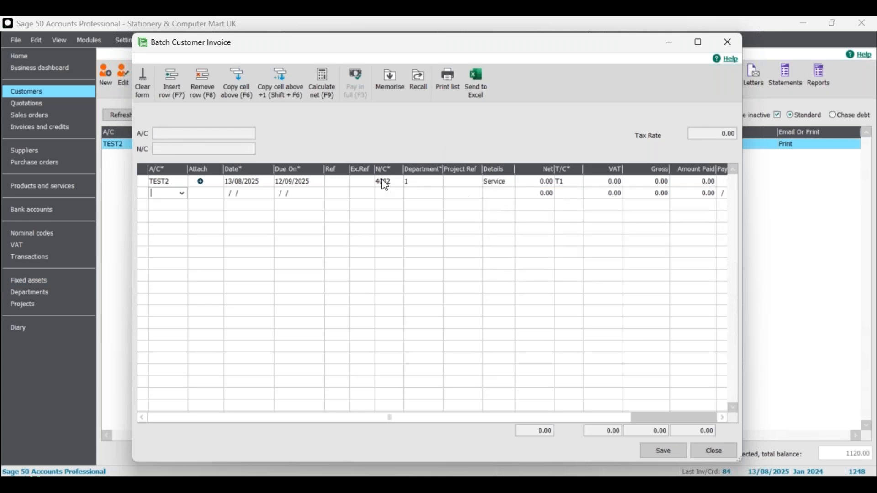
click(714, 451)
click(450, 279)
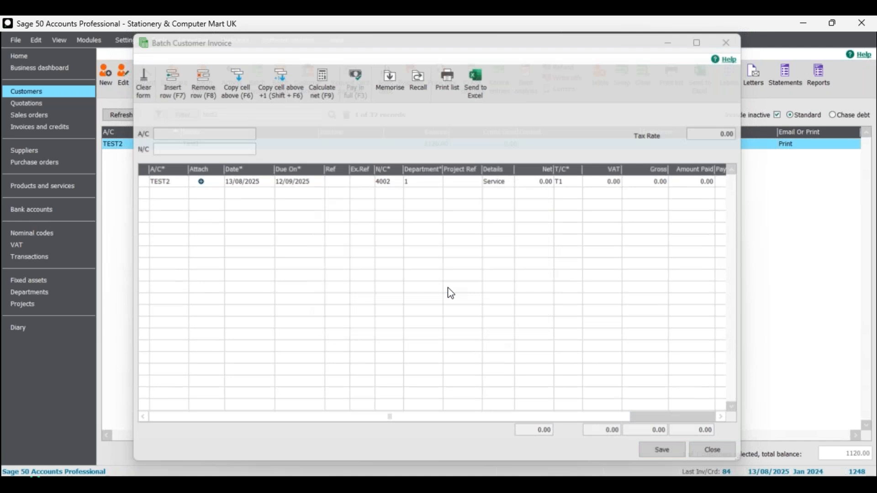
Open a new TEST2 batch invoice and add a second line for account TEST1.
click(43, 128)
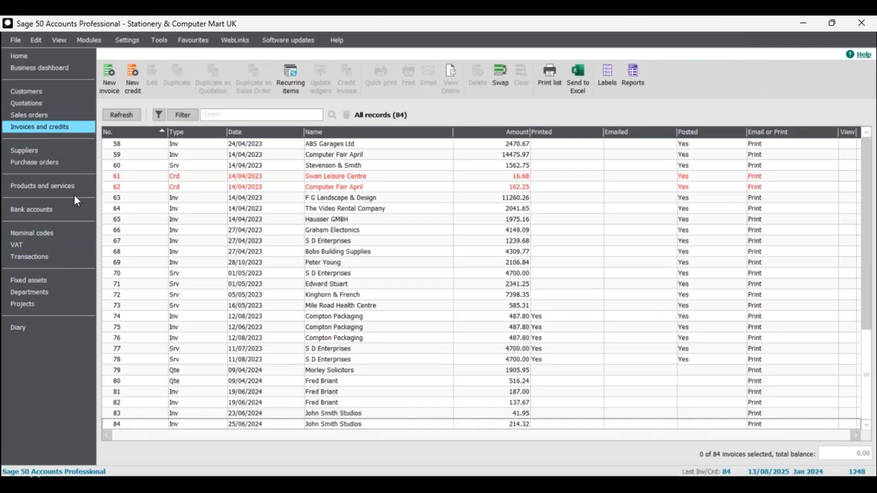
click(21, 94)
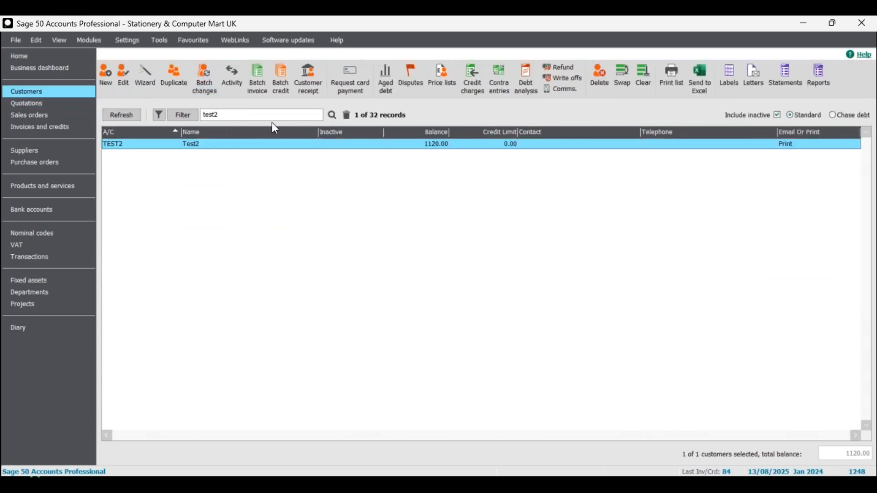
click(258, 78)
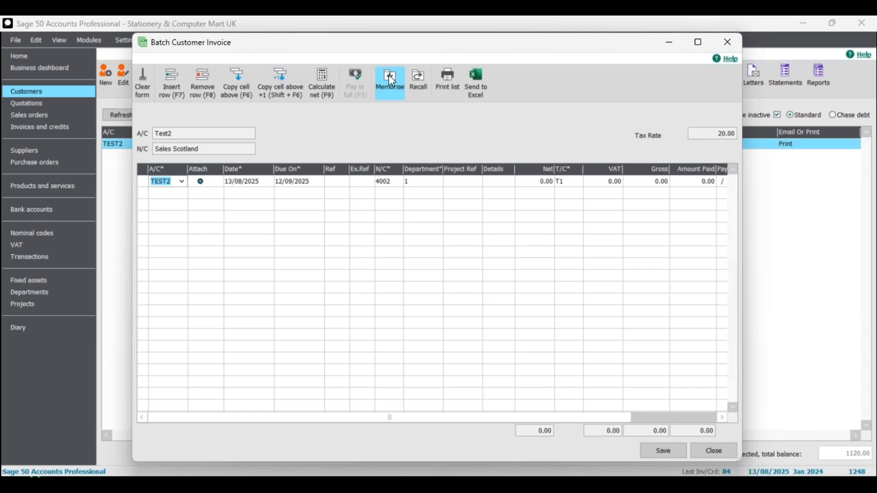
click(172, 192)
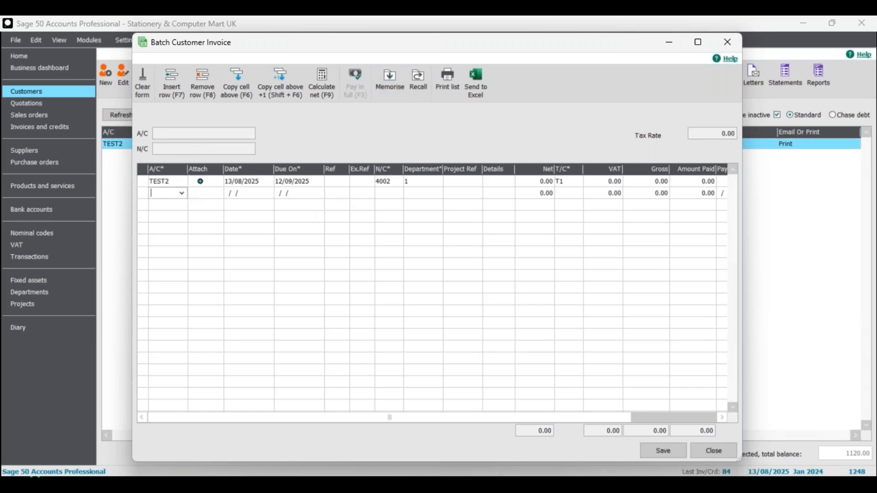
text(TEST)
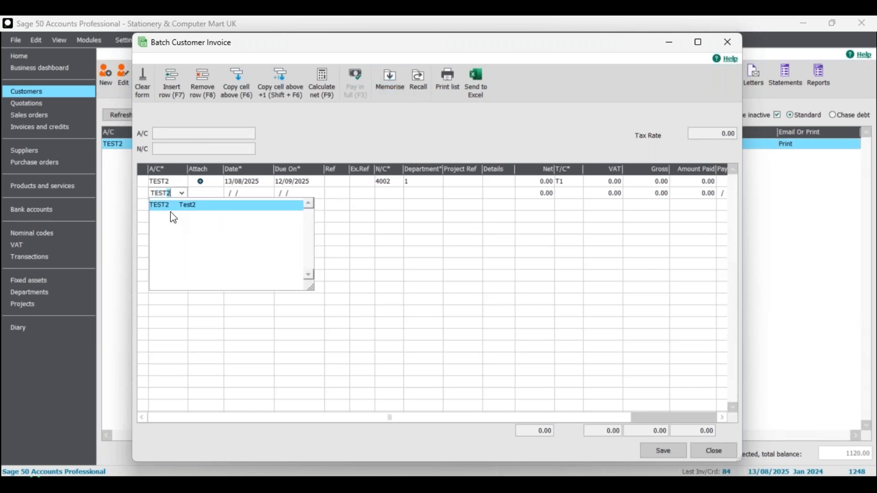
text(1)
key(Tab)
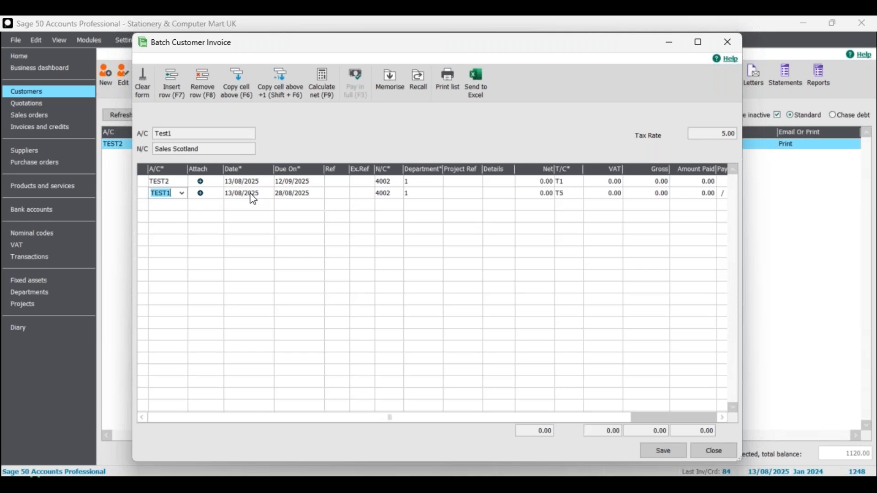
click(178, 210)
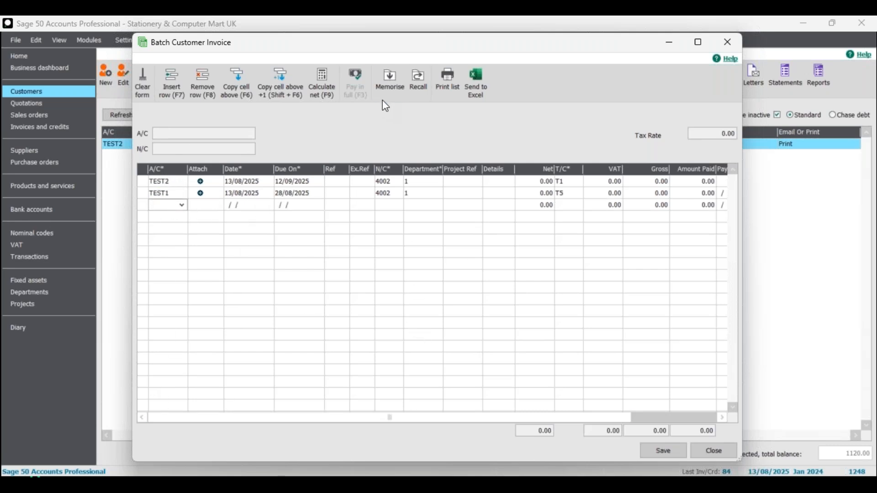
Open the batch's Memorise and Recall options, cancelling each without saving or recalling.
click(388, 74)
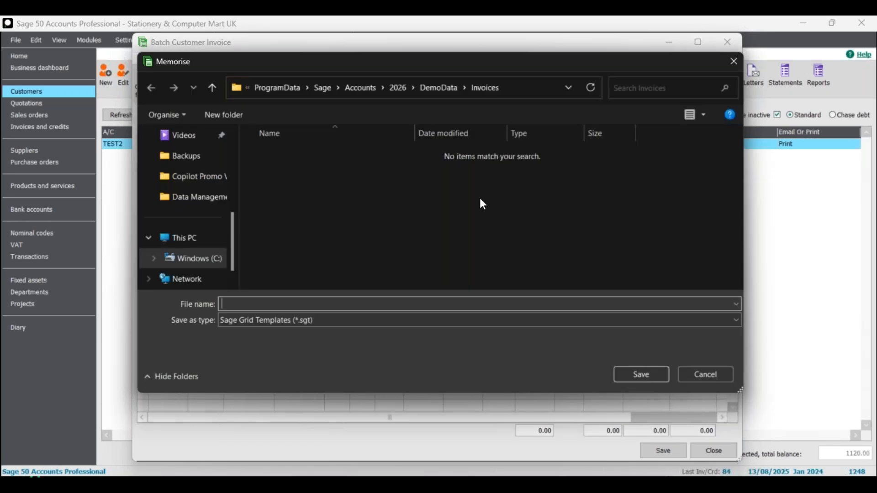
click(703, 374)
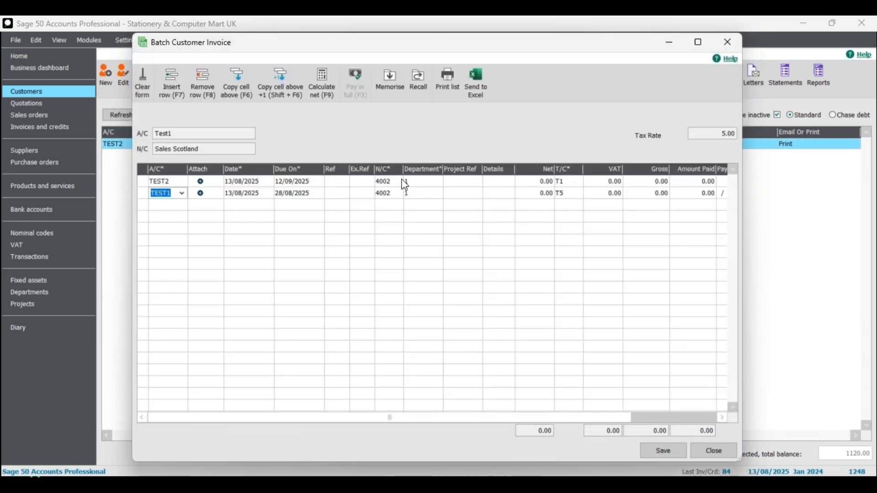
click(418, 80)
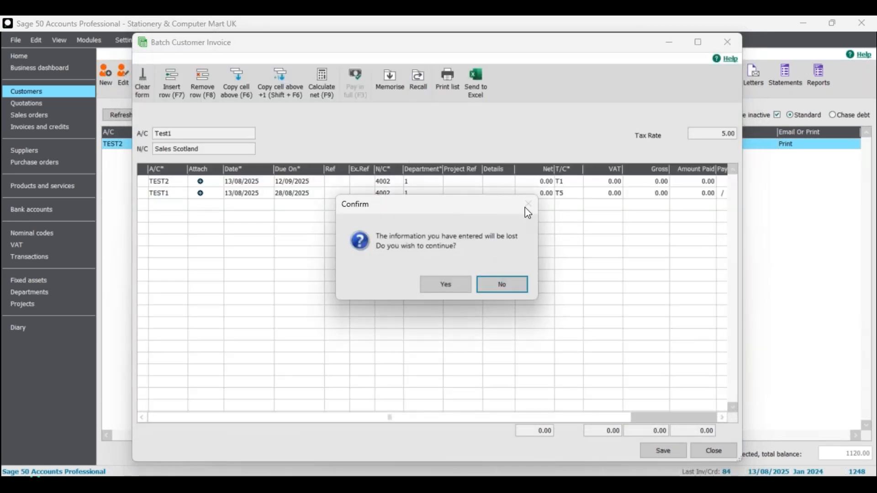
click(520, 283)
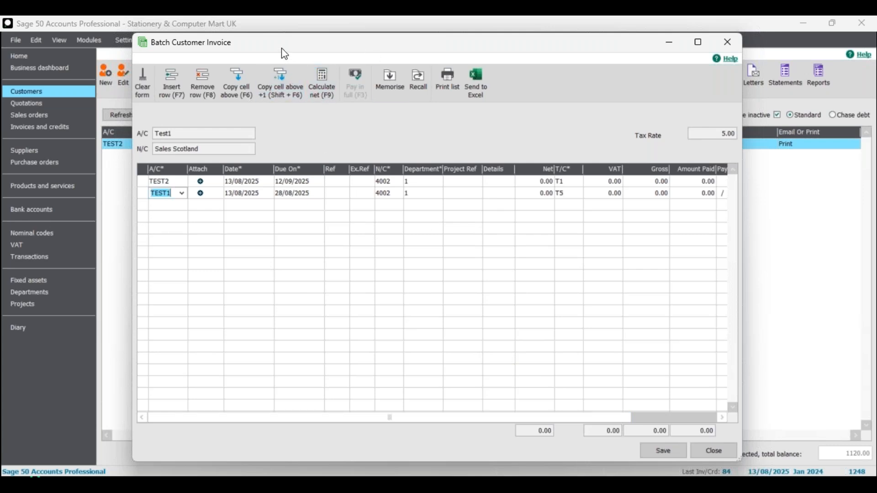
Close the batch window, discarding the entered lines.
click(721, 451)
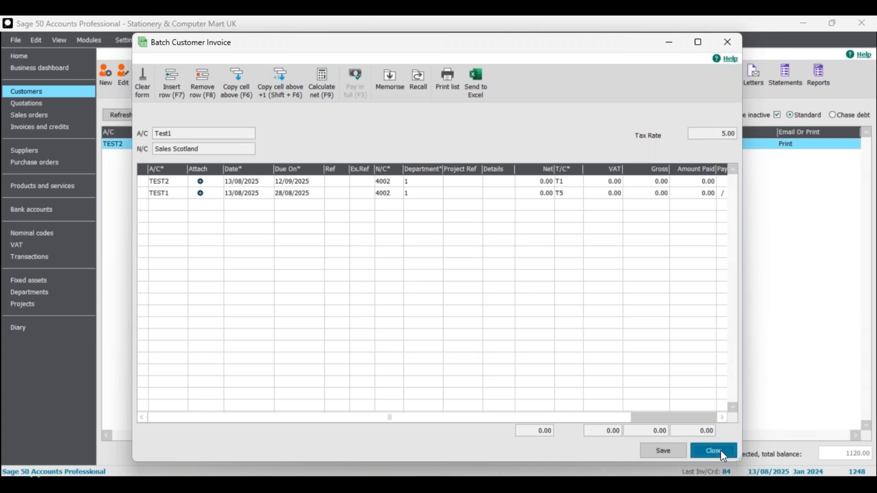
click(441, 285)
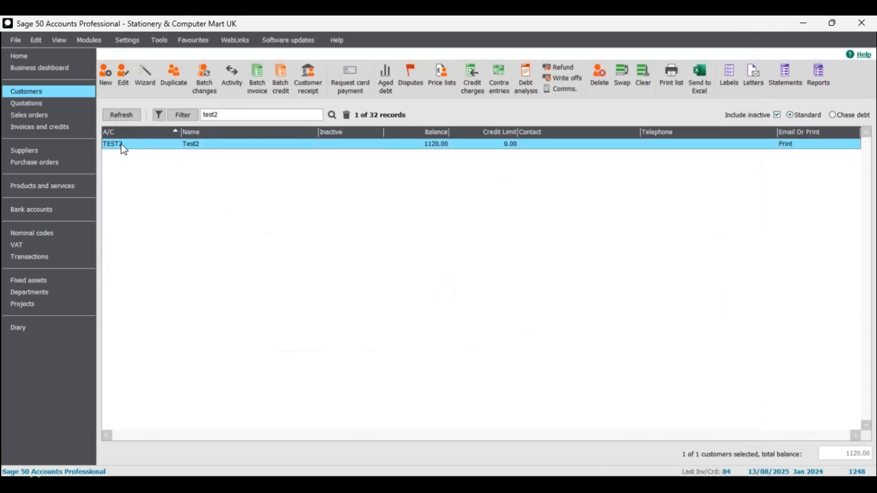
click(44, 130)
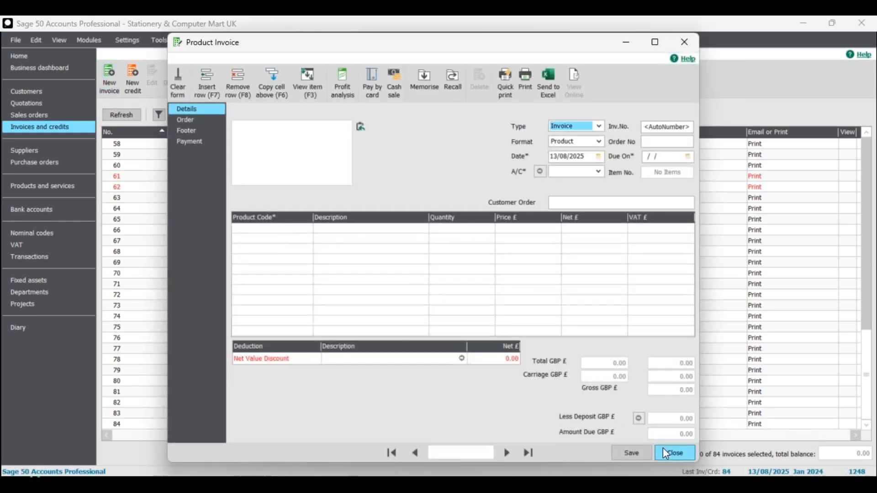
click(668, 451)
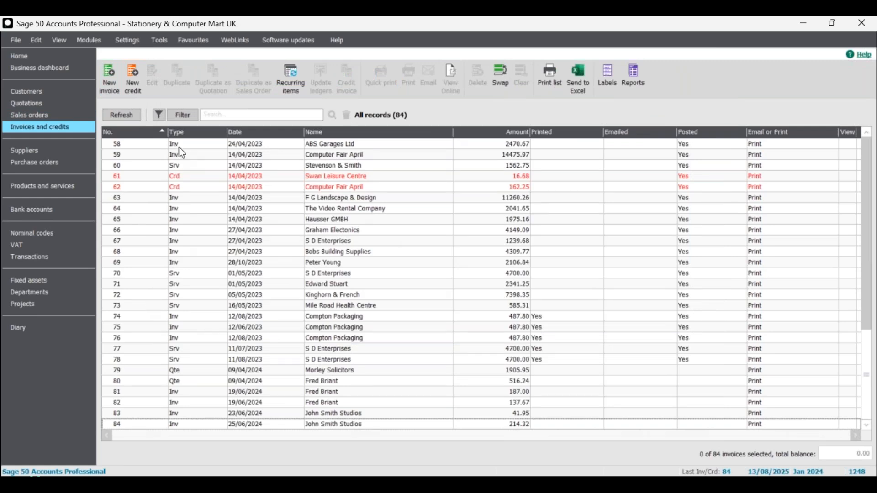
click(47, 94)
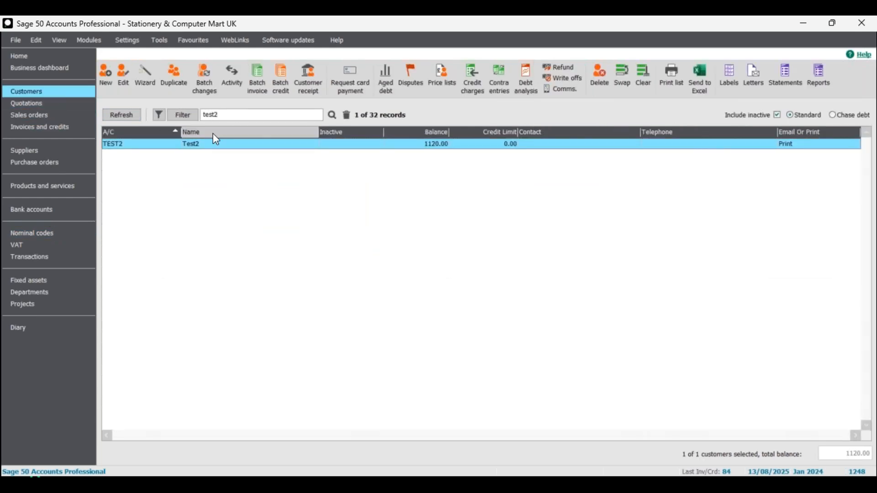
Filter the customer list for Test1 and review the invoices in its activity window.
click(347, 115)
text(Test)
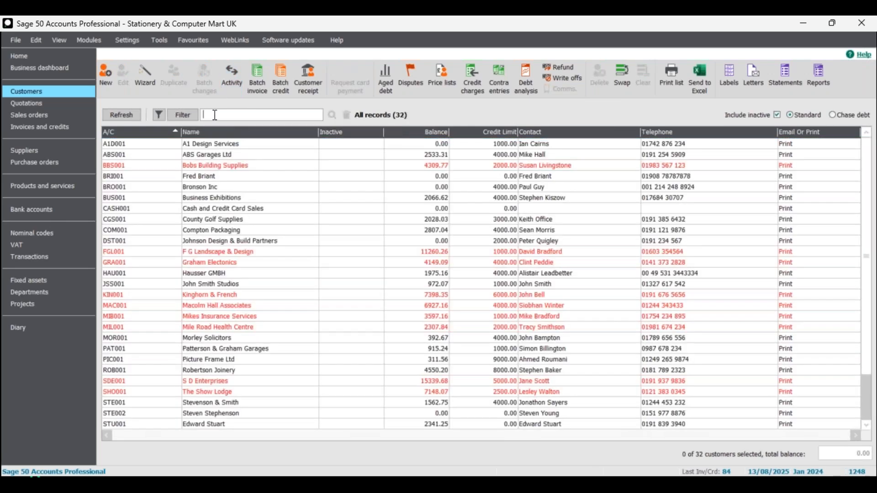
text(1)
click(333, 116)
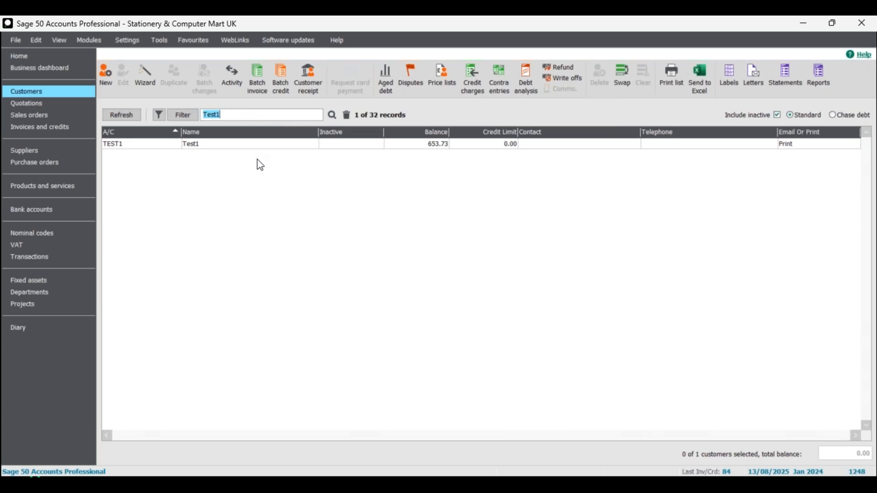
click(257, 146)
click(232, 74)
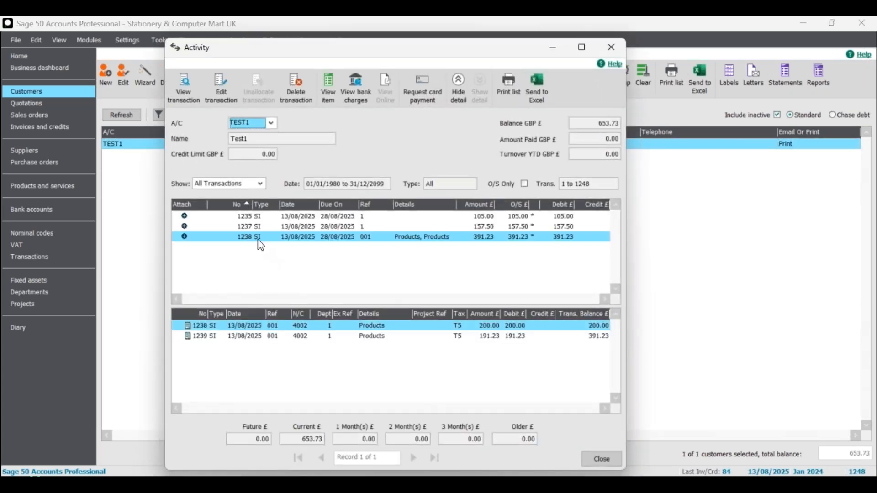
click(261, 234)
click(256, 216)
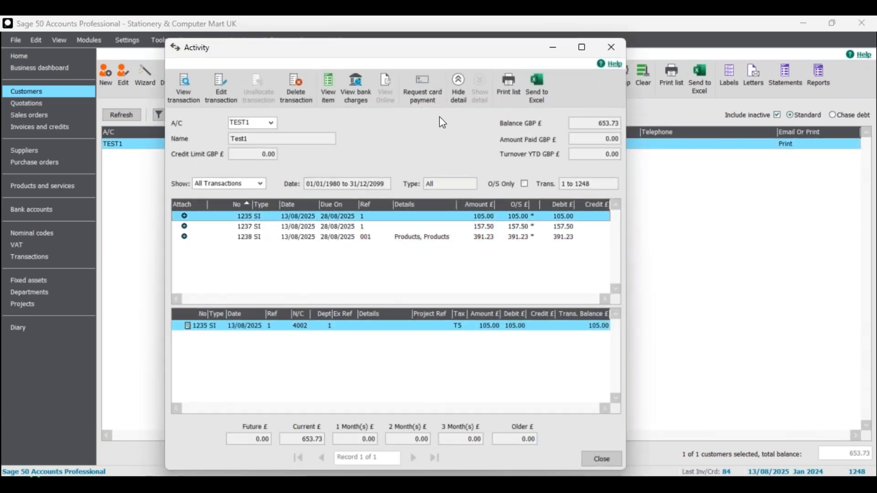
click(615, 47)
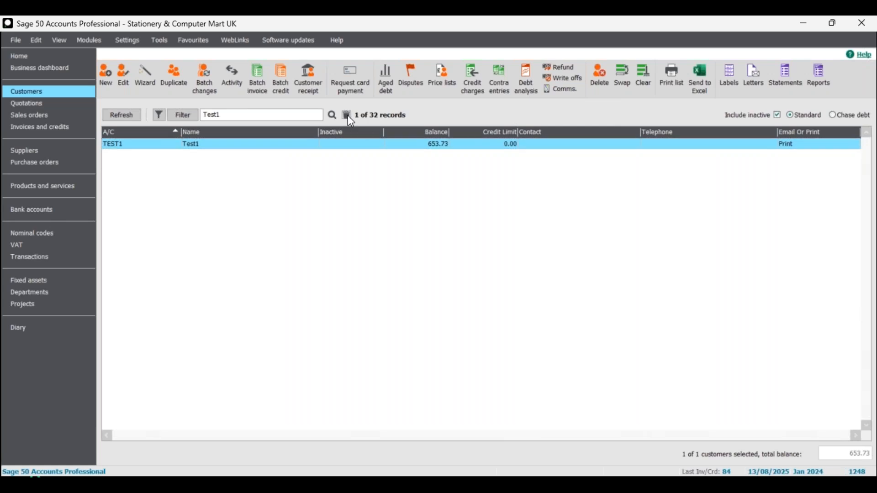
Clear the customer search filter and select the County Golf Supplies account for batch changes.
click(347, 115)
click(203, 221)
click(197, 68)
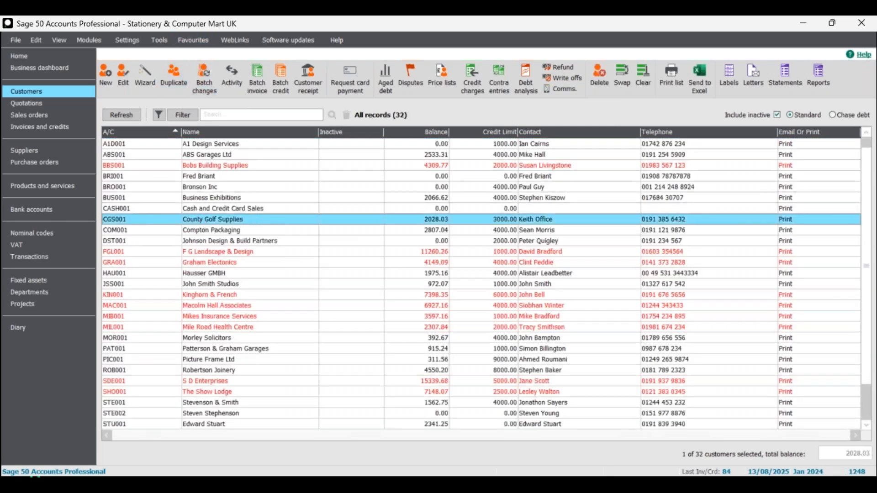